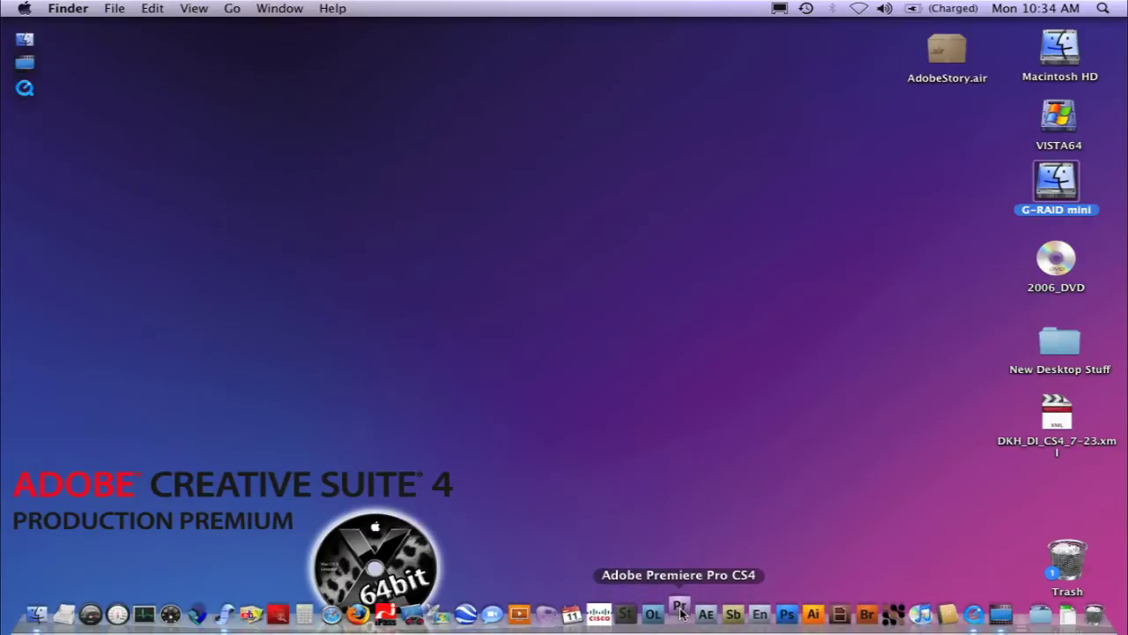
Launch Premiere Pro CS4 and start a new project from the Welcome screen
left_click(679, 612)
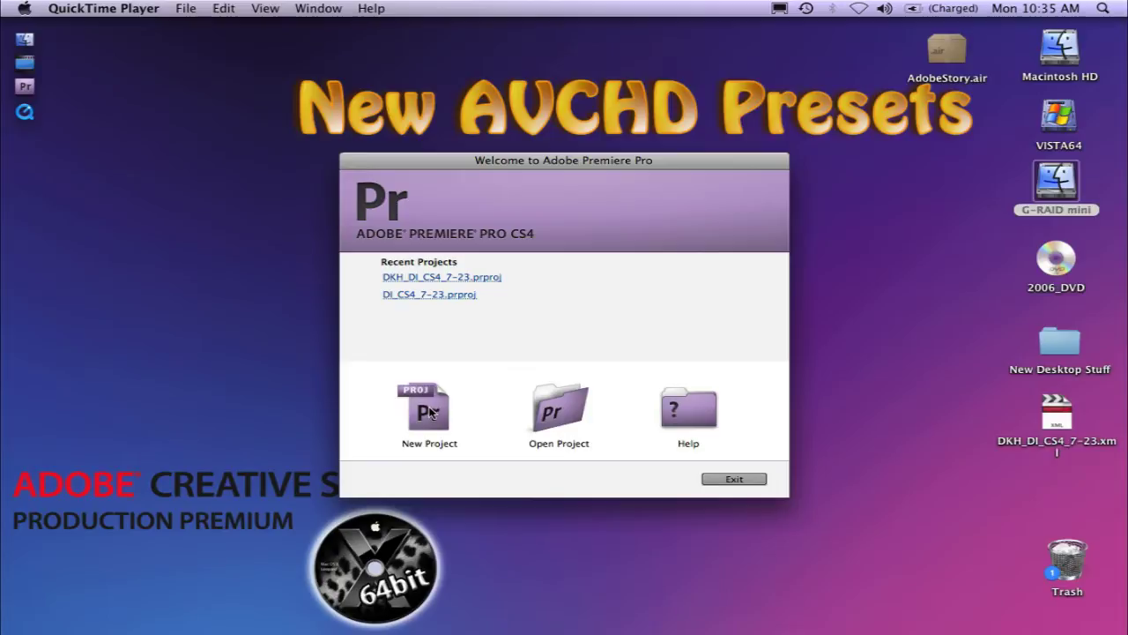
left_click(430, 410)
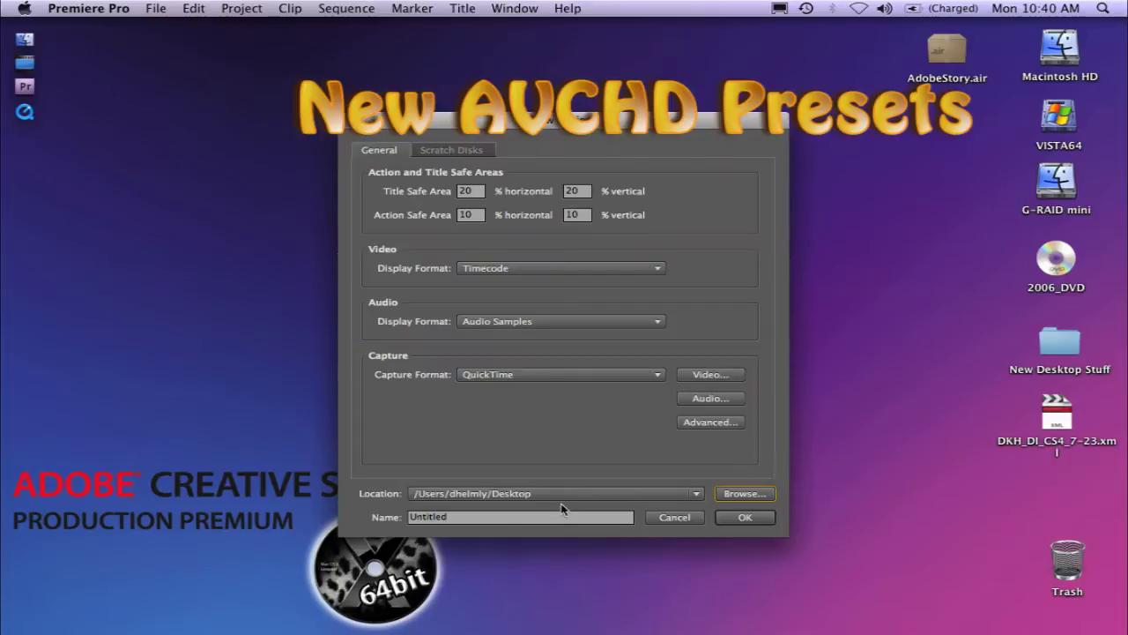
left_click(476, 517)
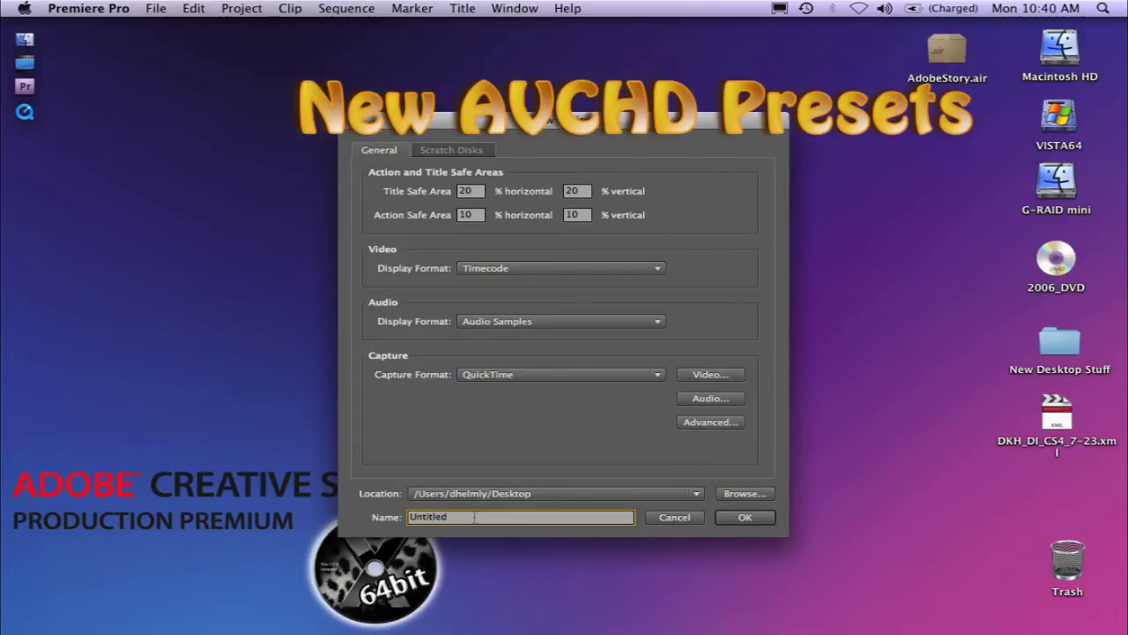
Name the project AVCHD and create a sequence named 720p from the AVCHD 720p24 preset
key("BackSpace")
key("BackSpace")
key("BackSpace")
key("BackSpace")
key("BackSpace")
key("BackSpace")
key("BackSpace")
key("BackSpace")
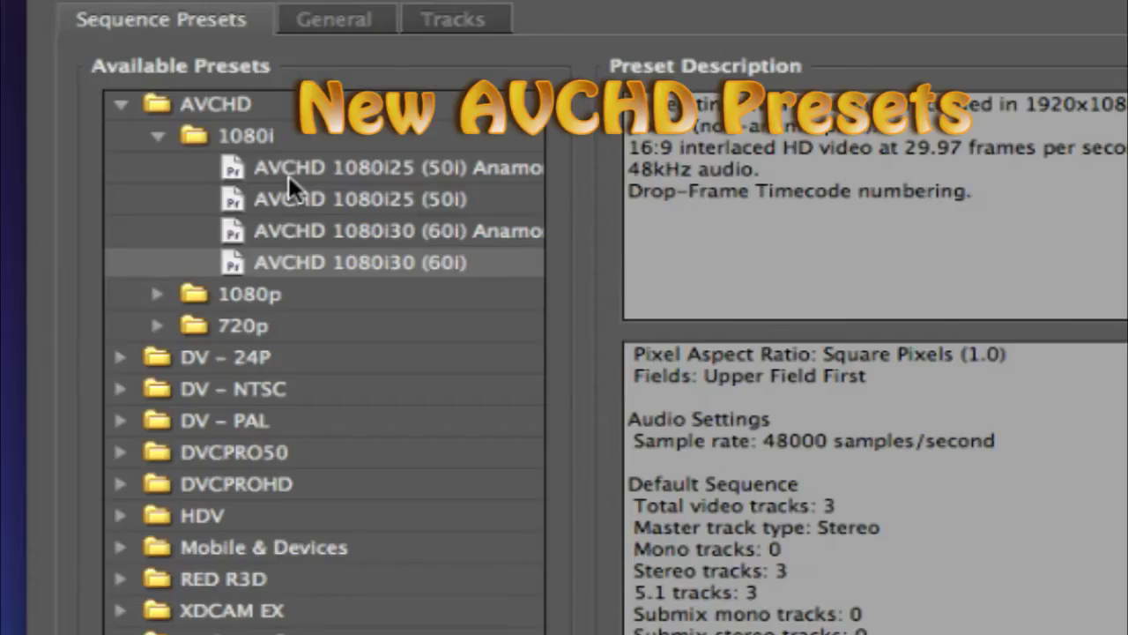
left_click(156, 294)
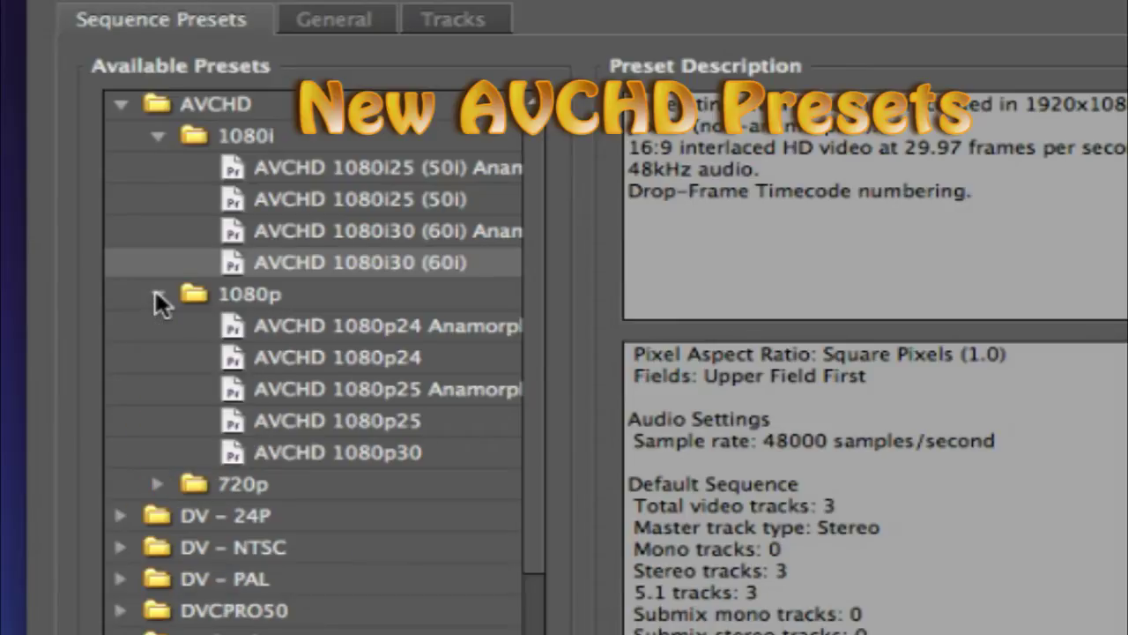
left_click(158, 484)
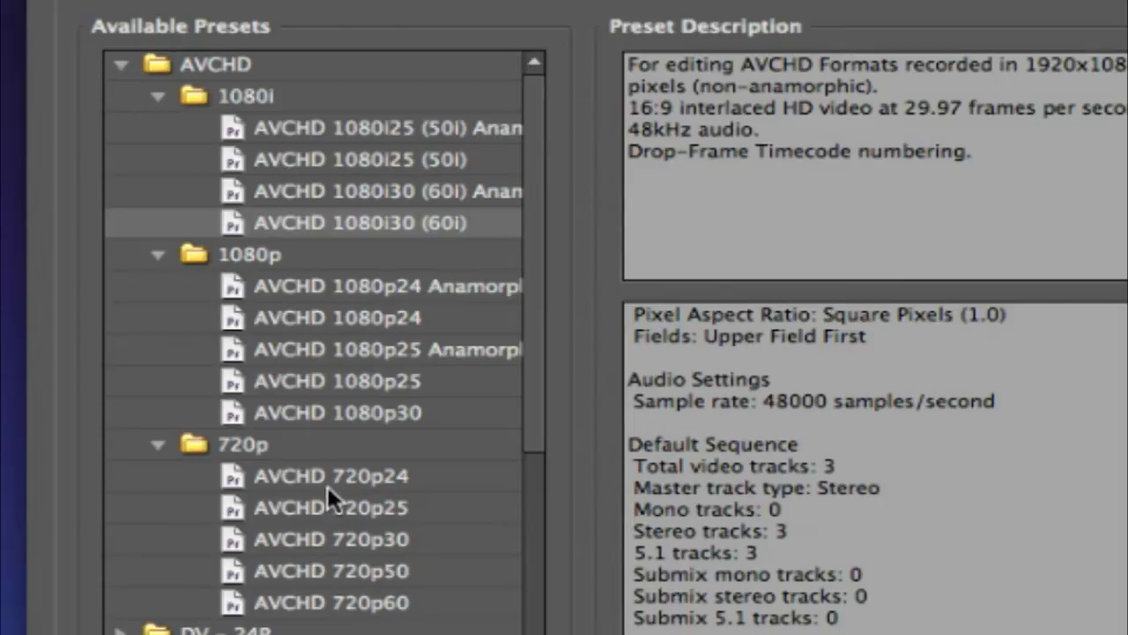
left_click(282, 468)
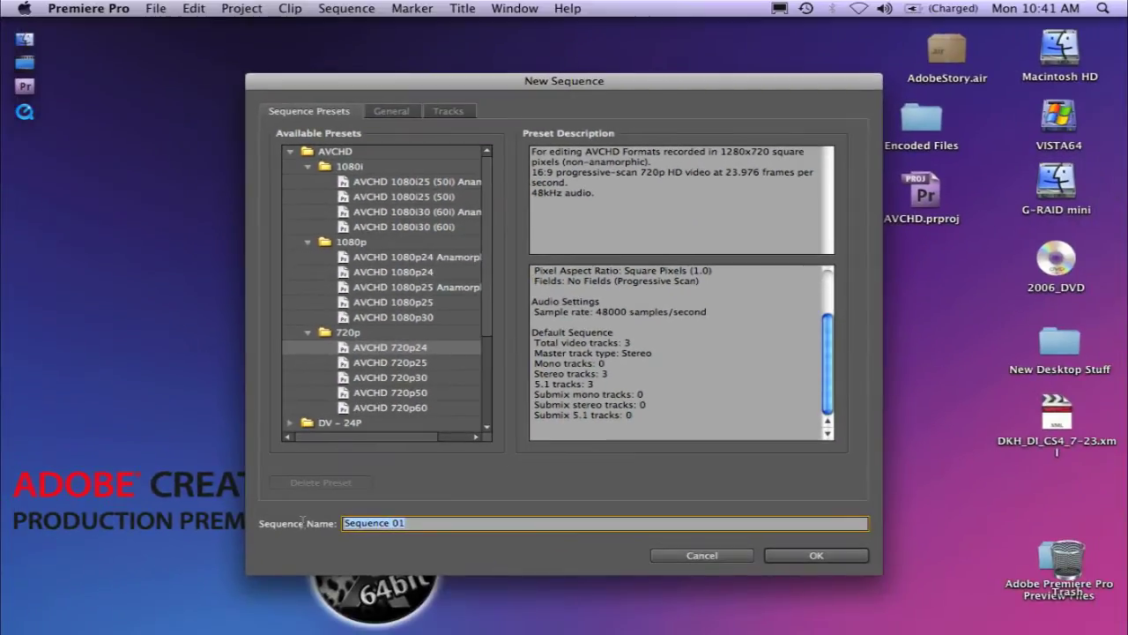
type("720p")
key("Return")
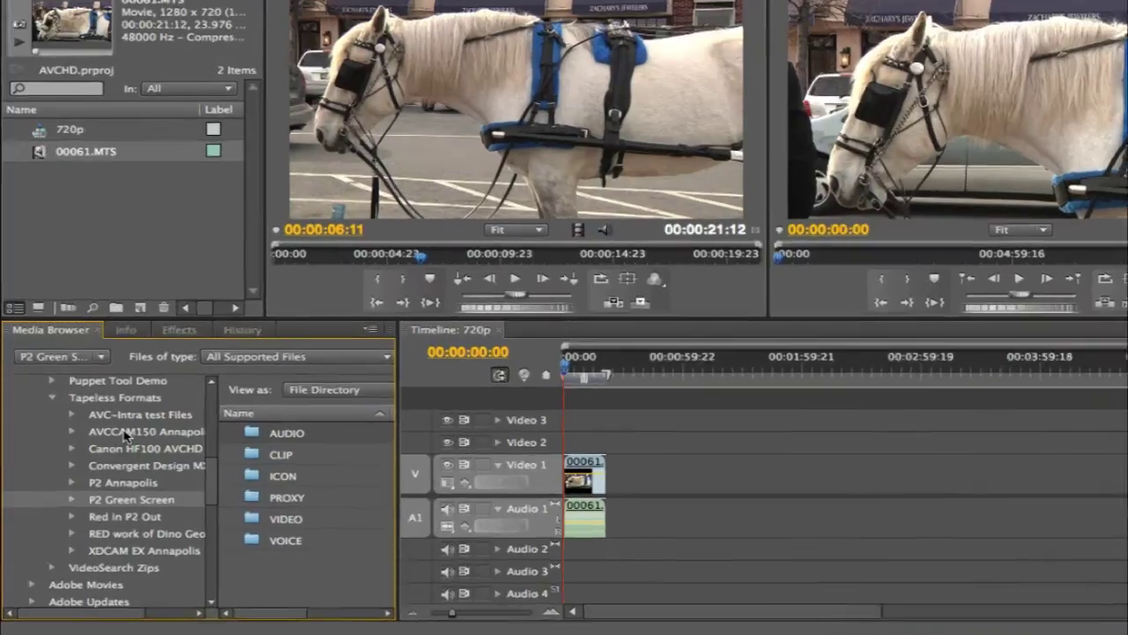
Open the AVCCAM150 card's PRIVATE folder in the Media Browser and scroll through clips 00001–00064
left_click(110, 447)
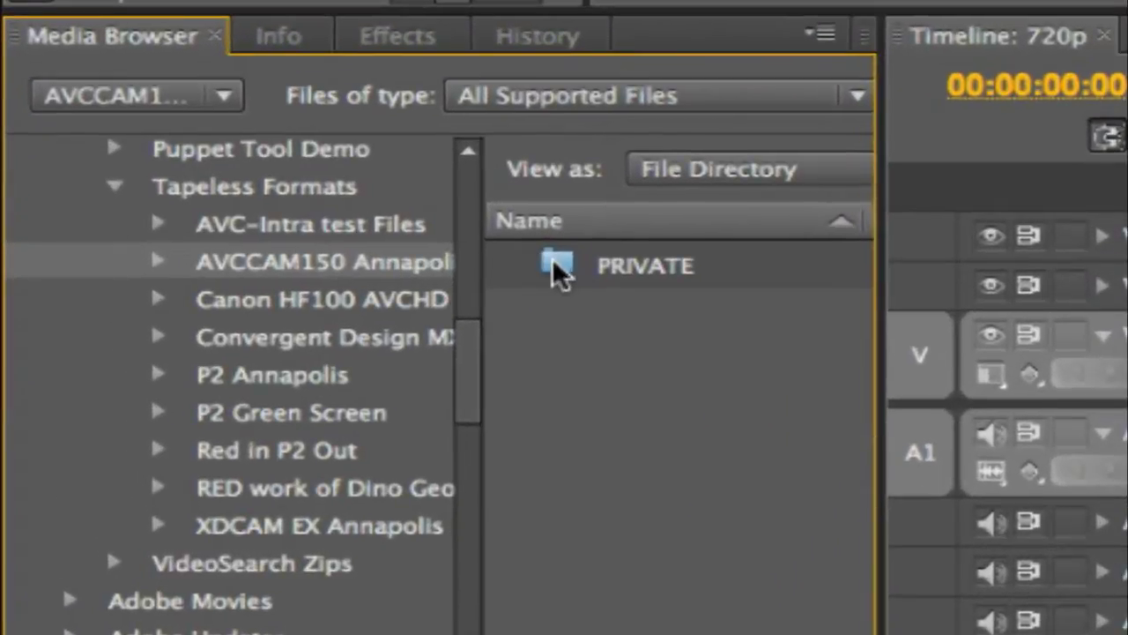
double_click(558, 269)
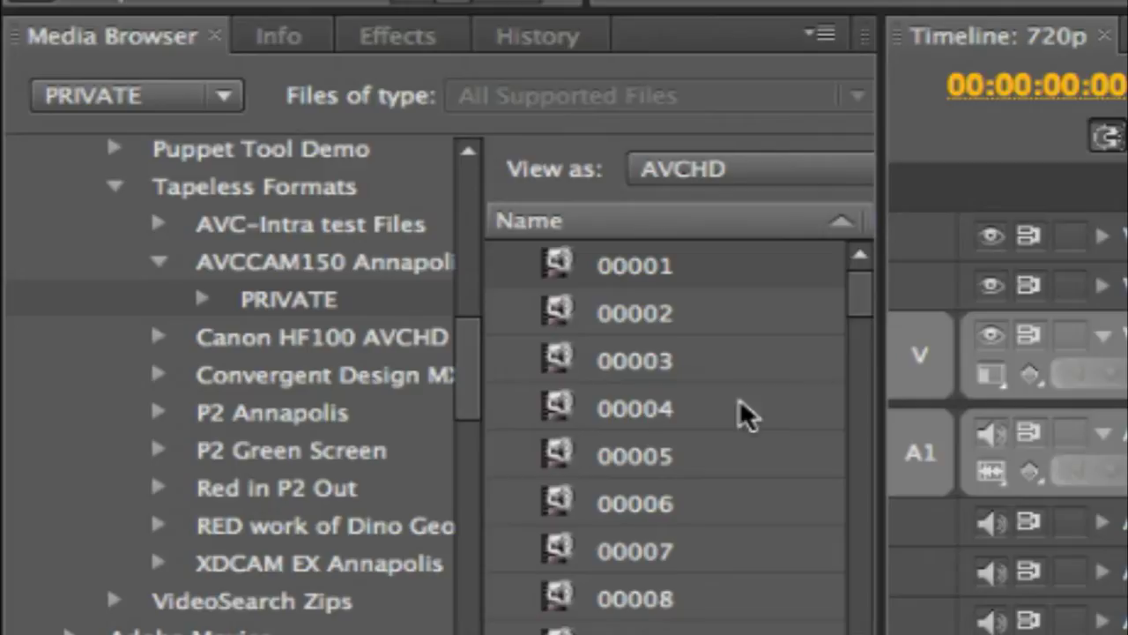
left_click_drag(864, 297, 885, 600)
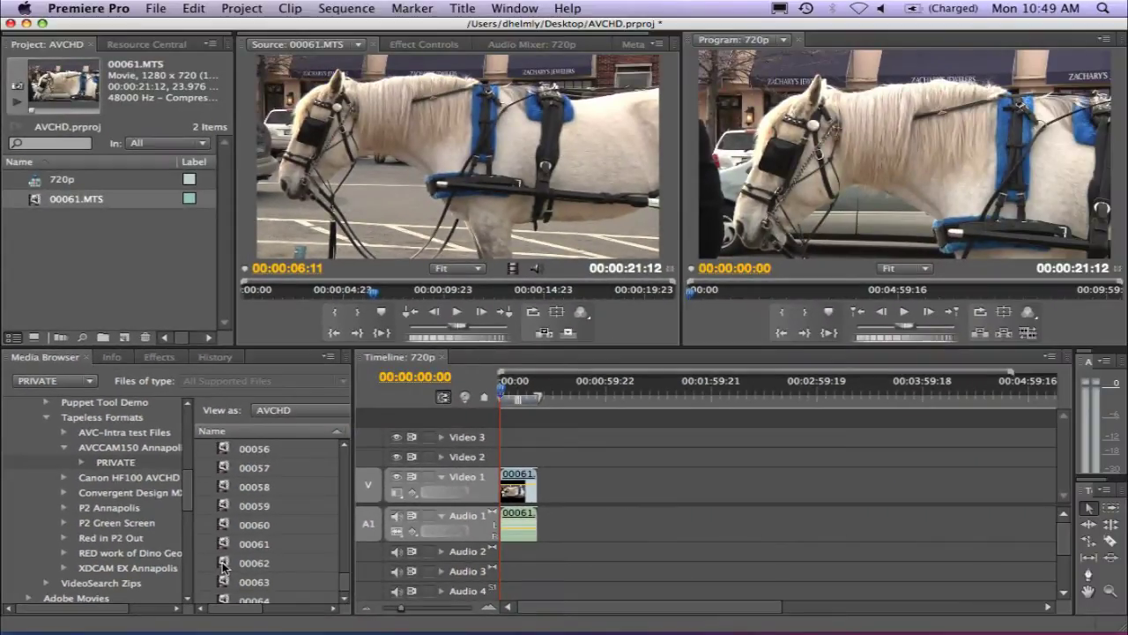
Load clip 00062 into the Source monitor, play it through, then open the Apple menu
double_click(223, 565)
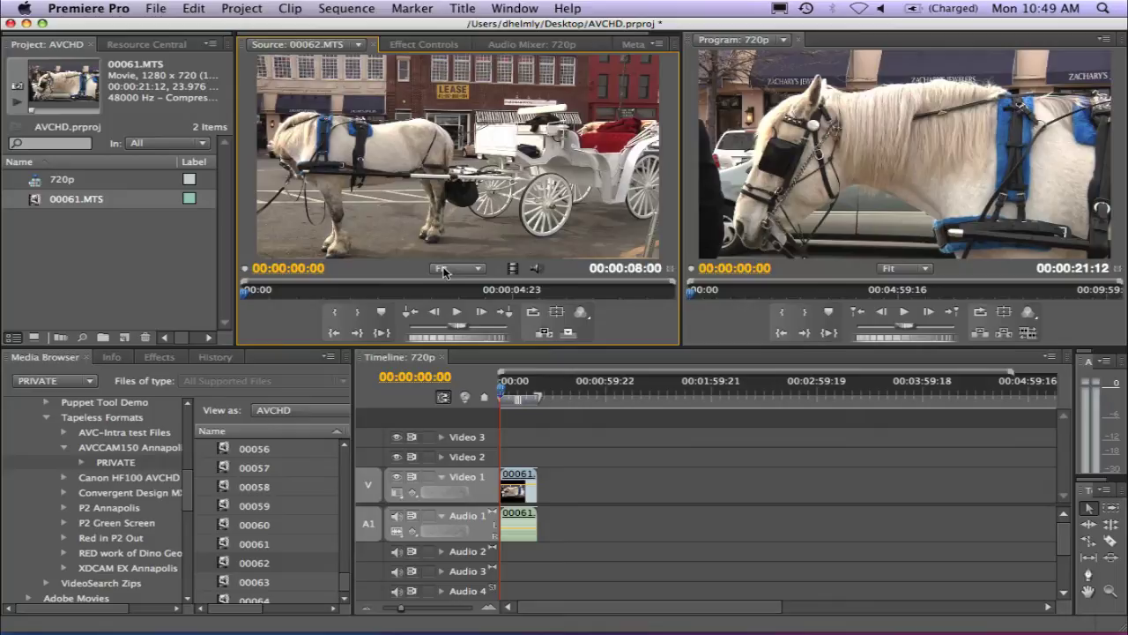
left_click(458, 313)
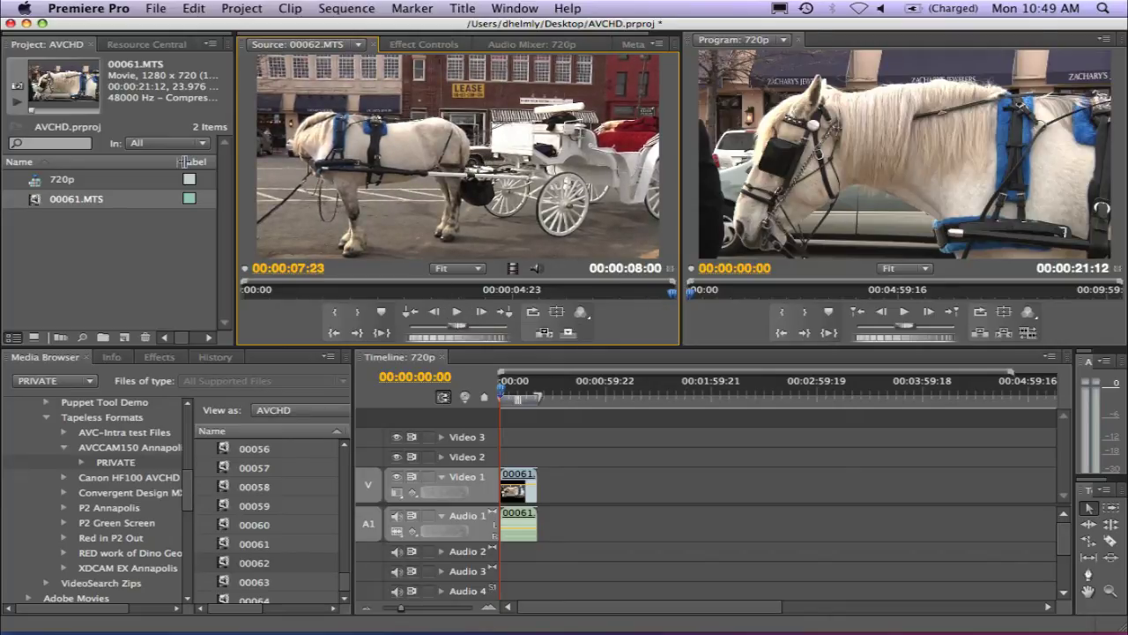
left_click(24, 8)
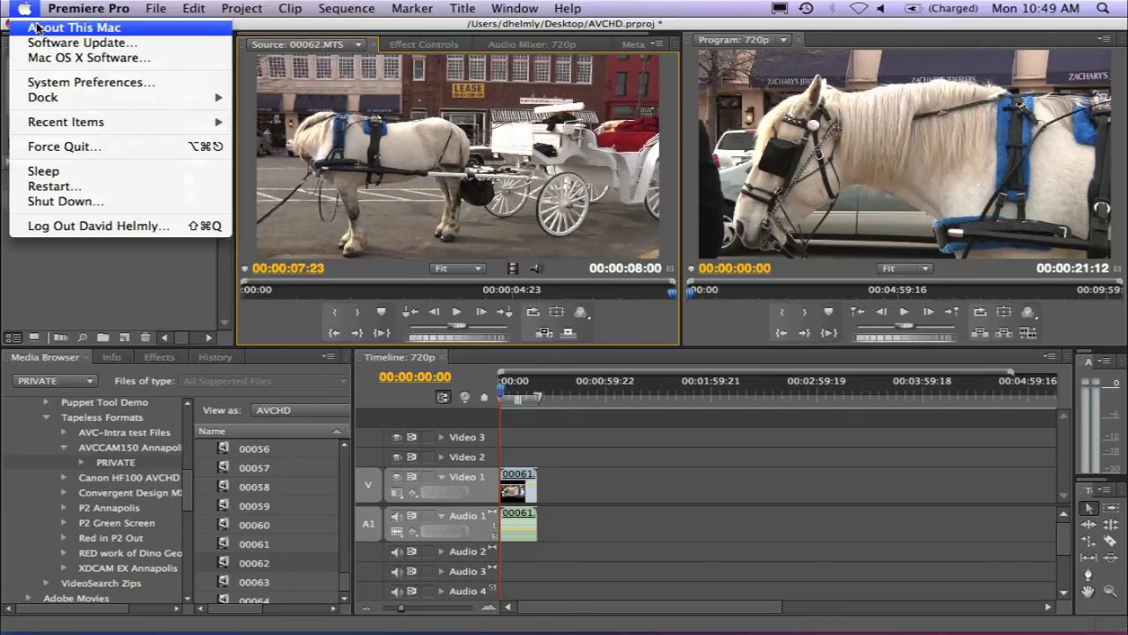
left_click(74, 27)
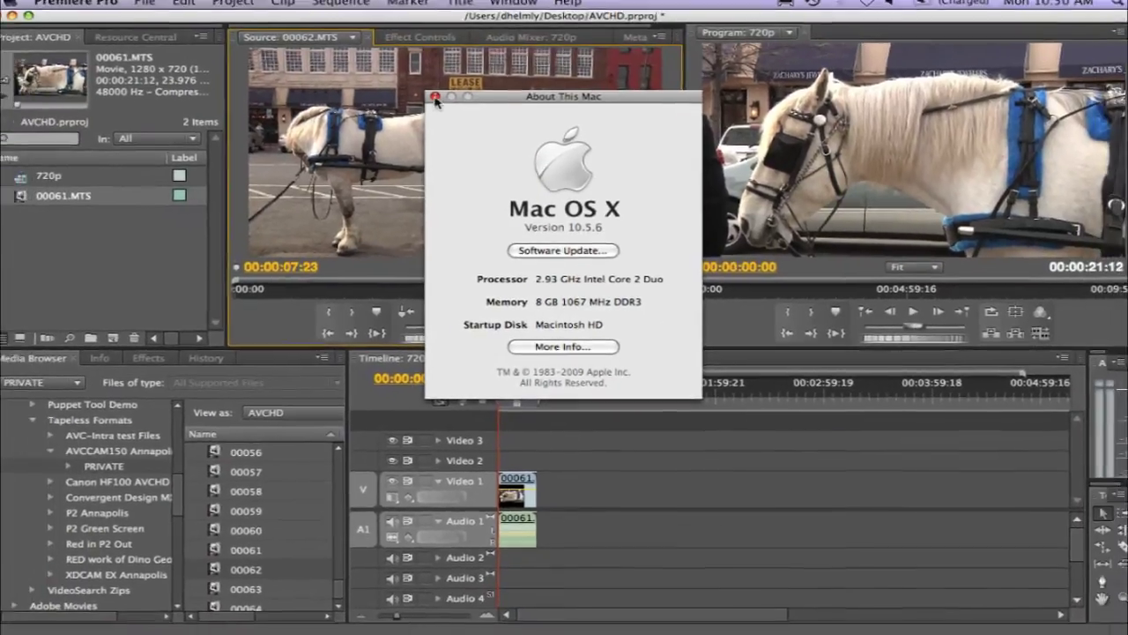
left_click(410, 54)
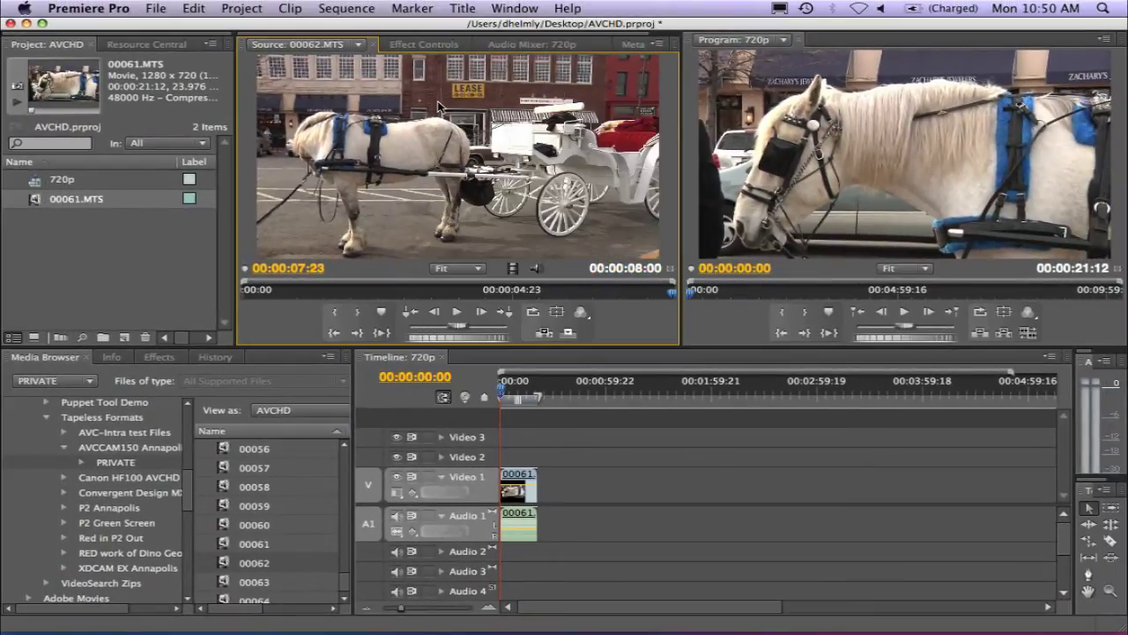
Trim clip 00062 to 00:00:01:00–00:00:06:02 and place it after 00061 on Video 1
left_click(296, 292)
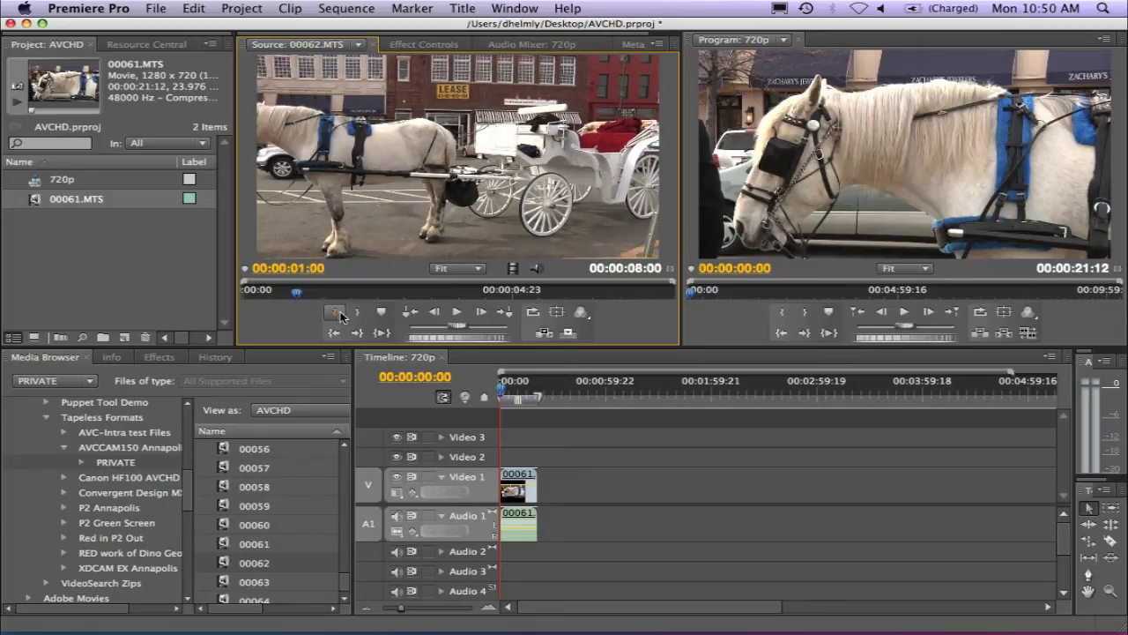
left_click(335, 312)
left_click(572, 292)
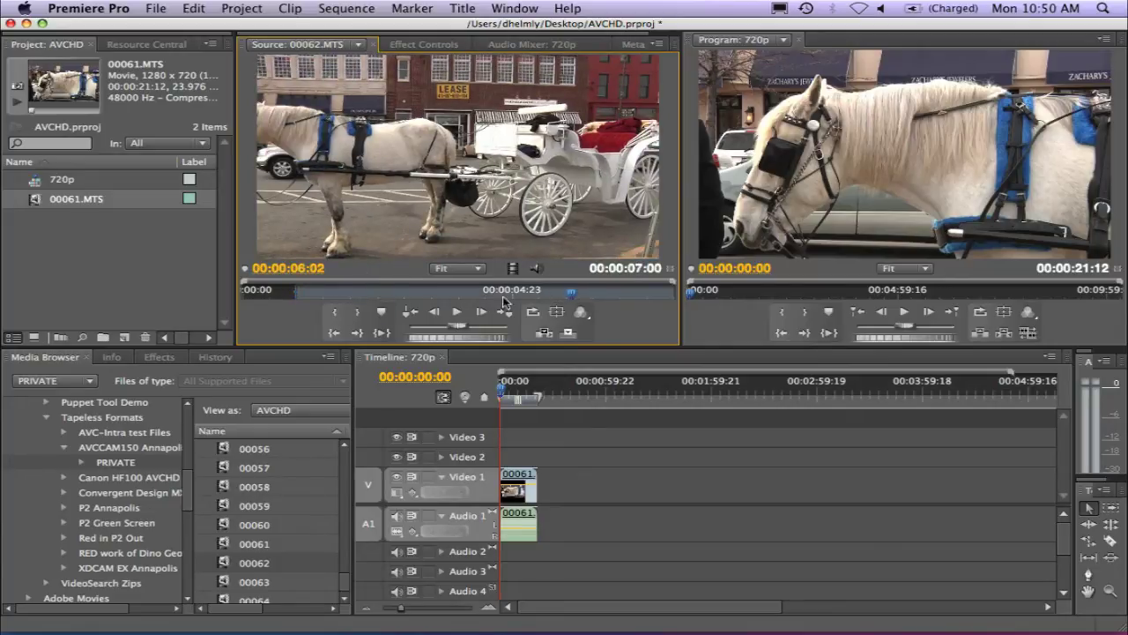
left_click(357, 312)
left_click_drag(416, 176, 541, 499)
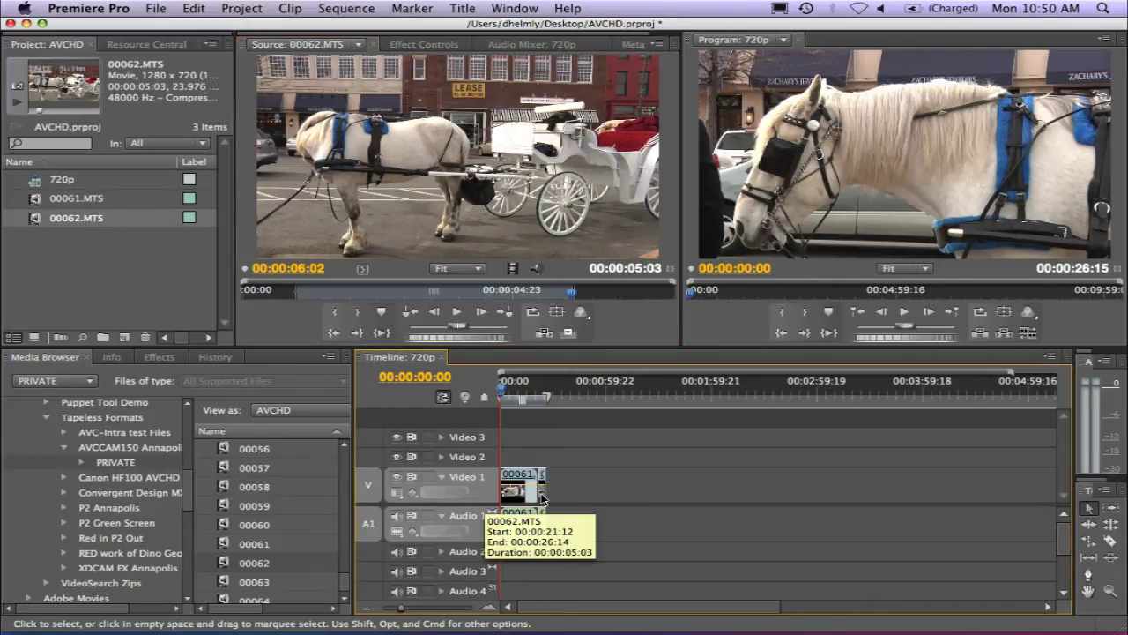
Fit the timeline to the sequence and play it back from 00:00:04:17
key("backslash")
left_click(581, 396)
key("space")
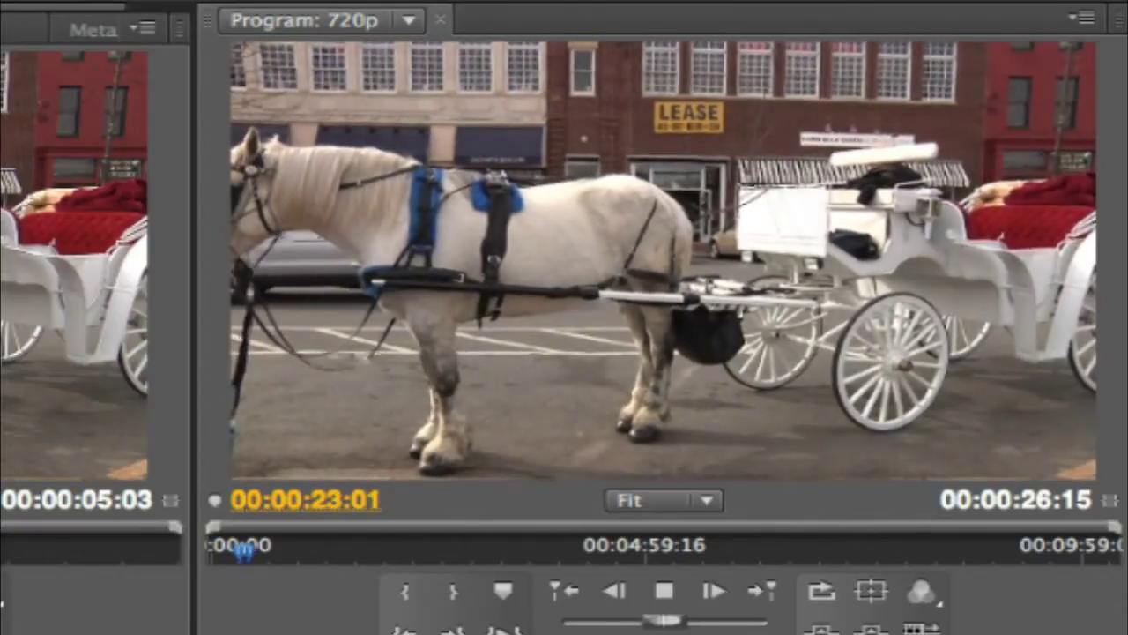
key("space")
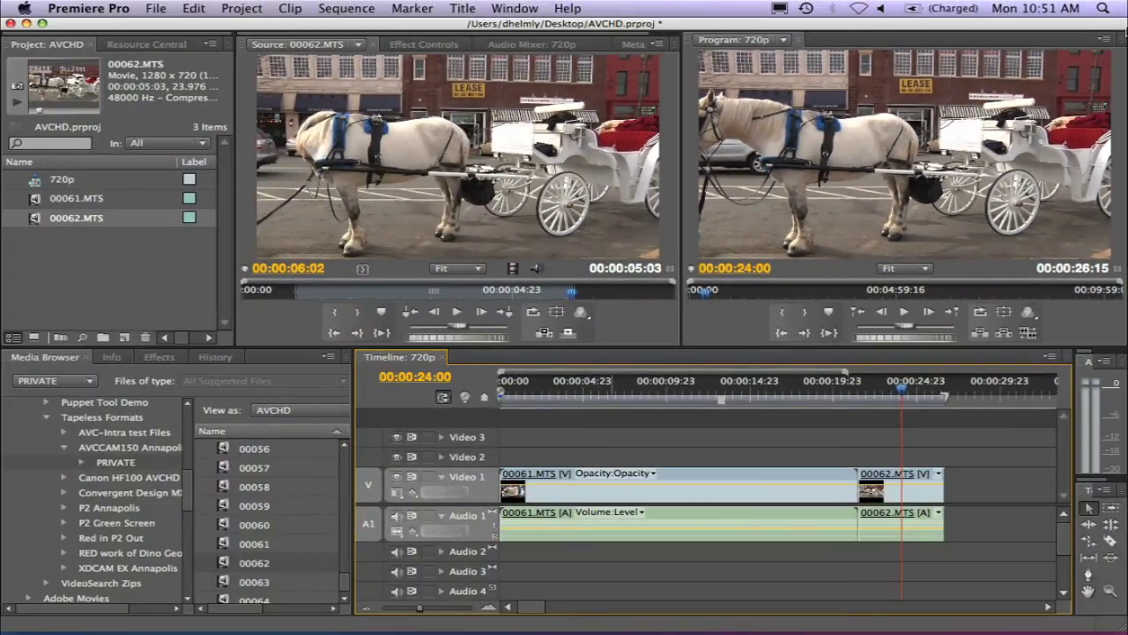
left_click(1106, 40)
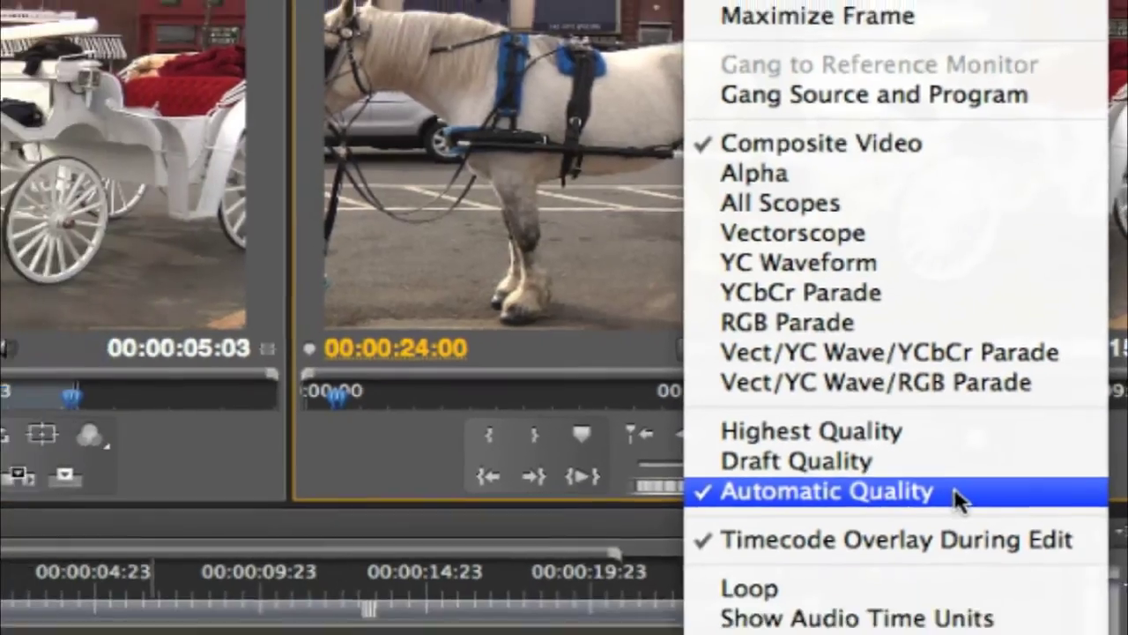
left_click(928, 553)
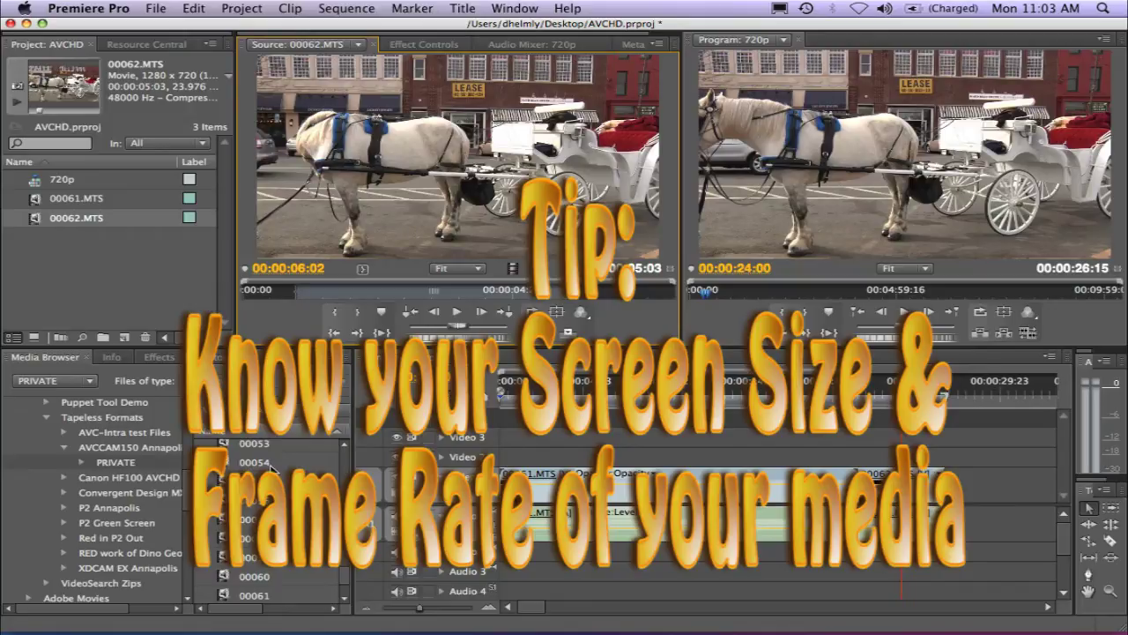
Load clip 00001 in the Source monitor and view its file properties
scroll(226, 452, "up", 10)
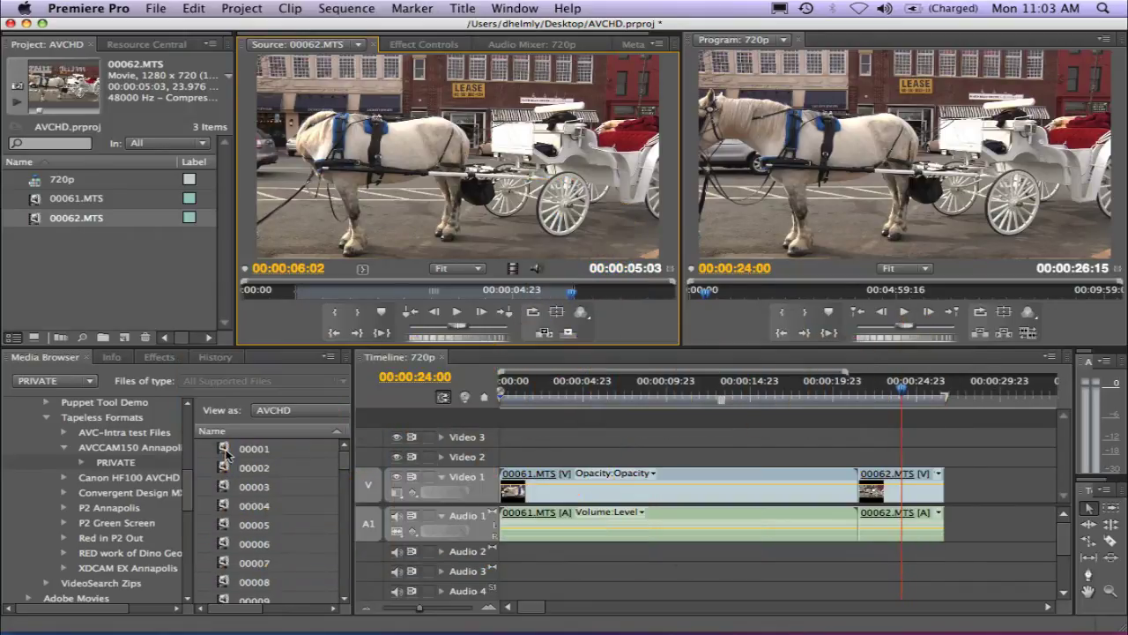
double_click(226, 452)
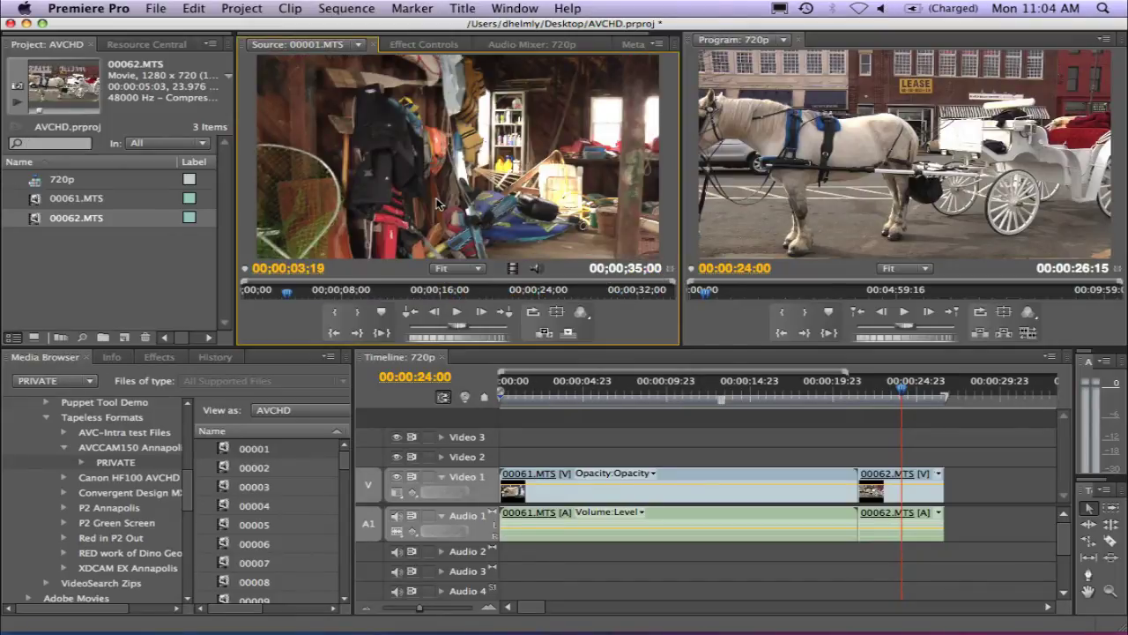
right_click(439, 203)
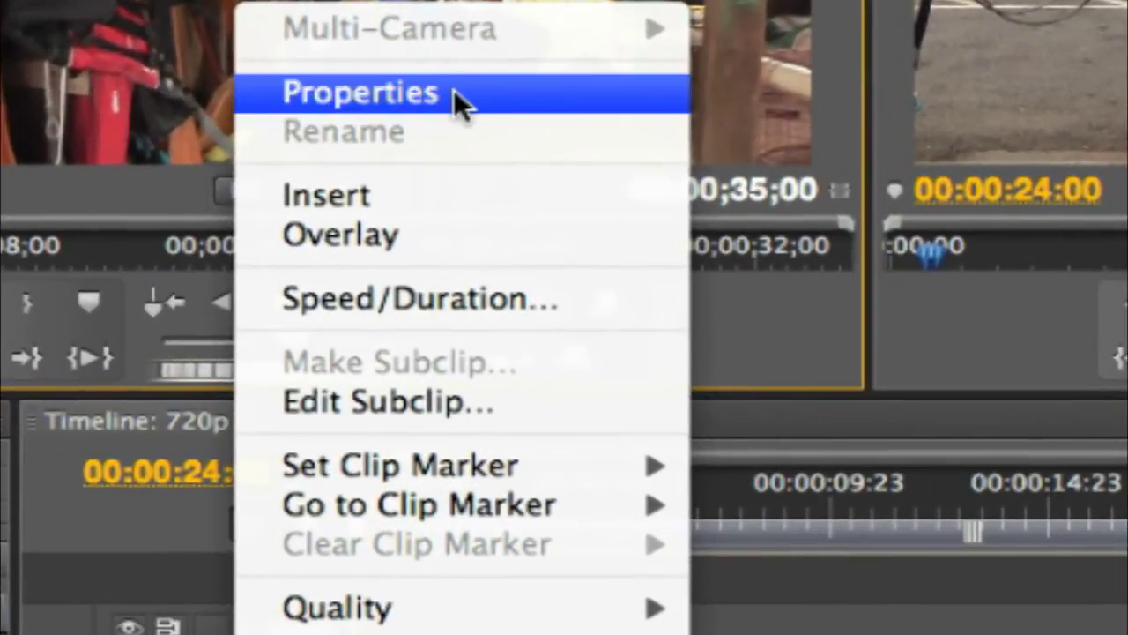
left_click(454, 89)
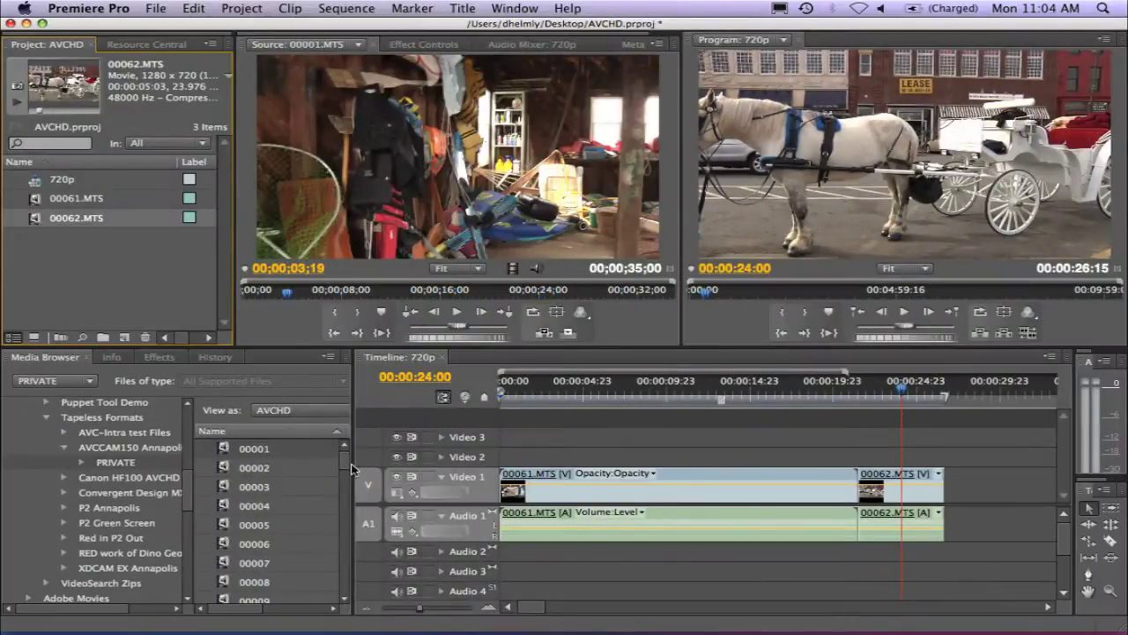
Check clip 00035's properties, confirming its 1280 x 720 image size
left_click_drag(346, 465, 346, 527)
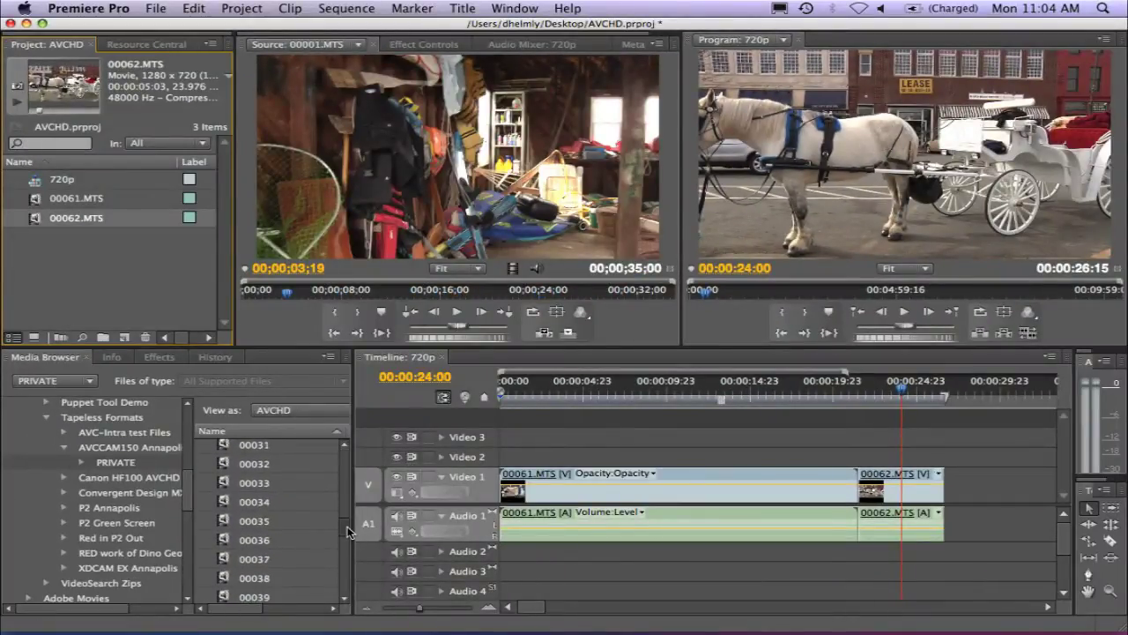
double_click(227, 521)
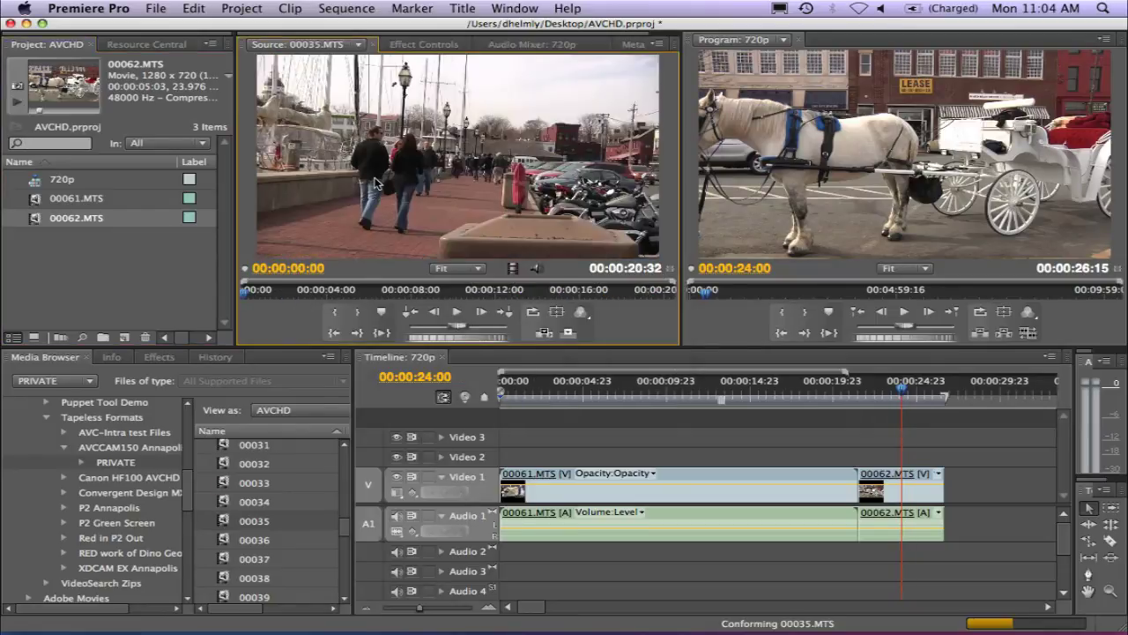
right_click(375, 181)
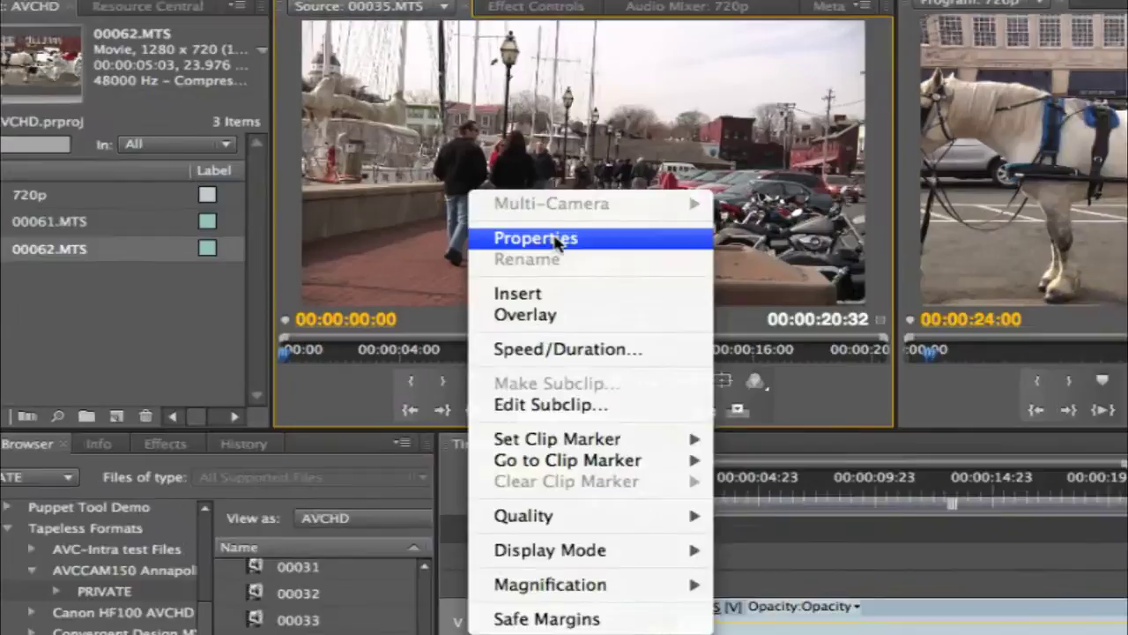
left_click(414, 209)
left_click_drag(343, 181, 189, 179)
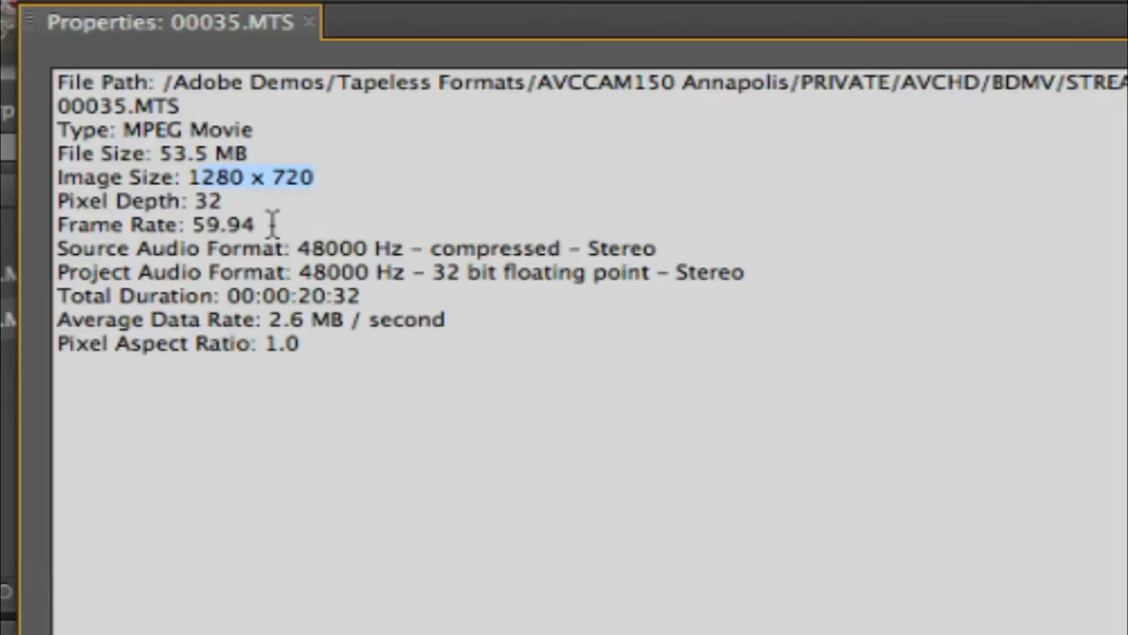
left_click(222, 184)
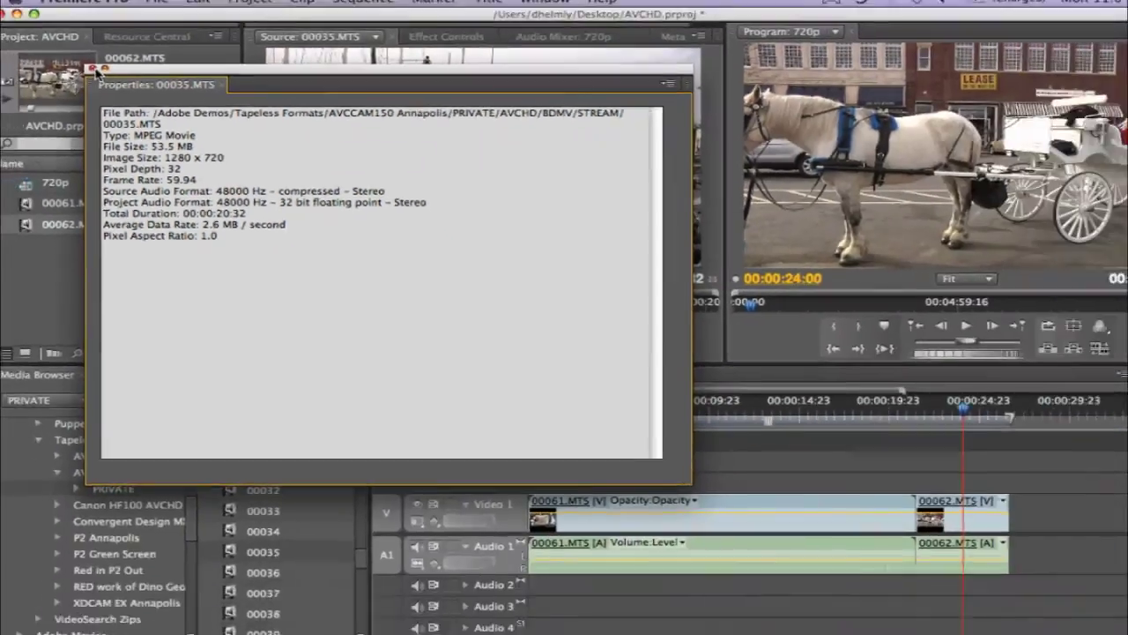
left_click(93, 69)
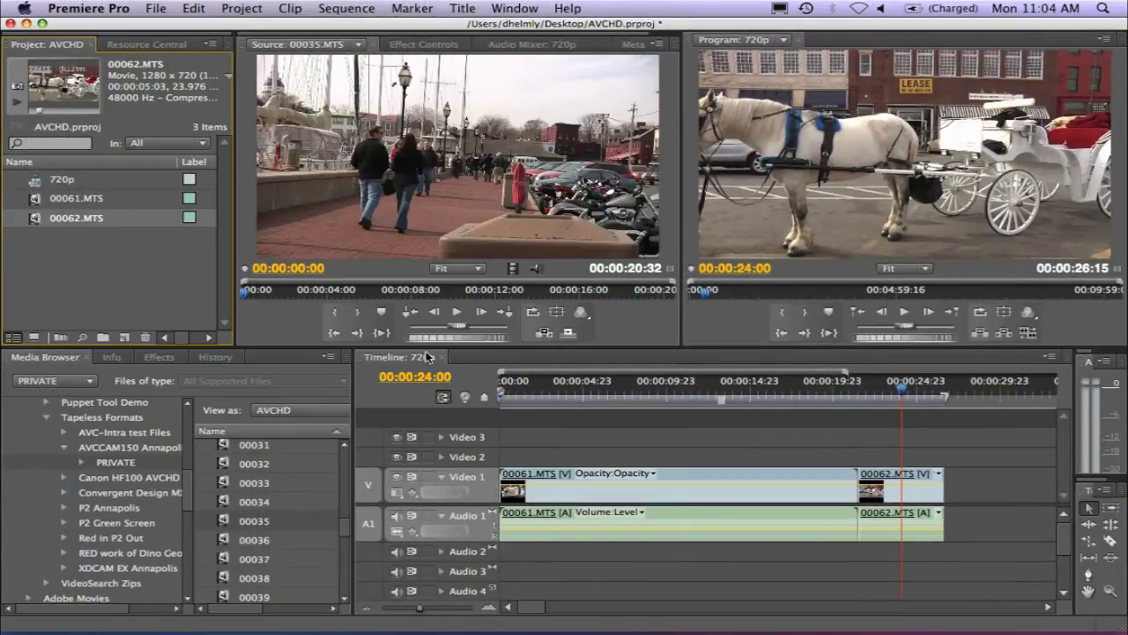
Load clip 00062 and check its properties, confirming a 23.976 fps frame rate
scroll(345, 533, "down", 8)
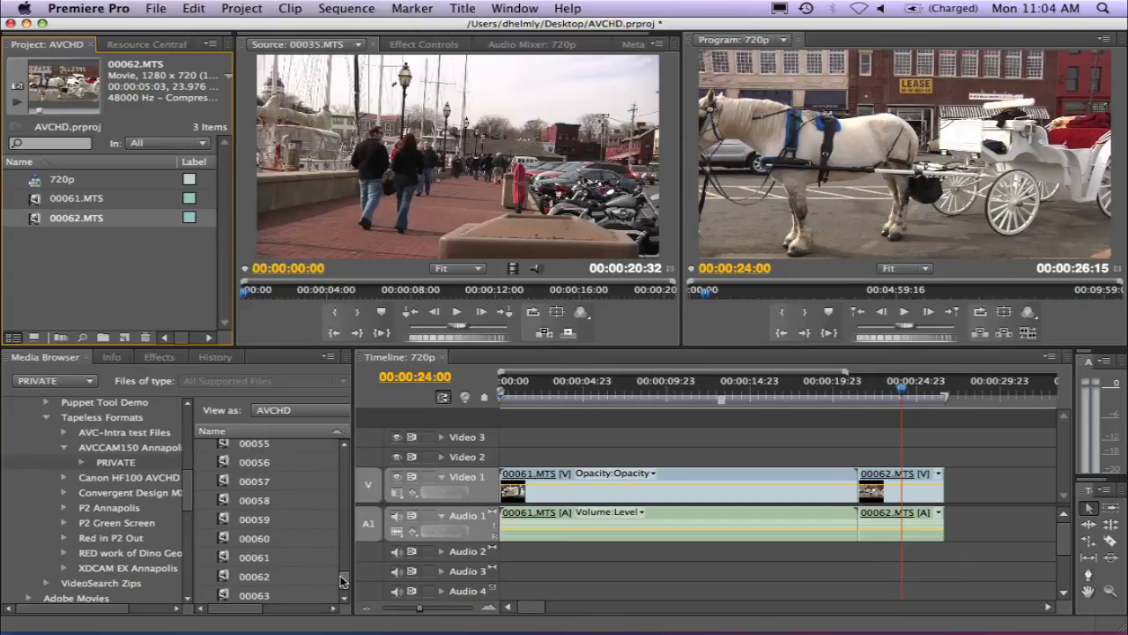
double_click(228, 577)
right_click(386, 141)
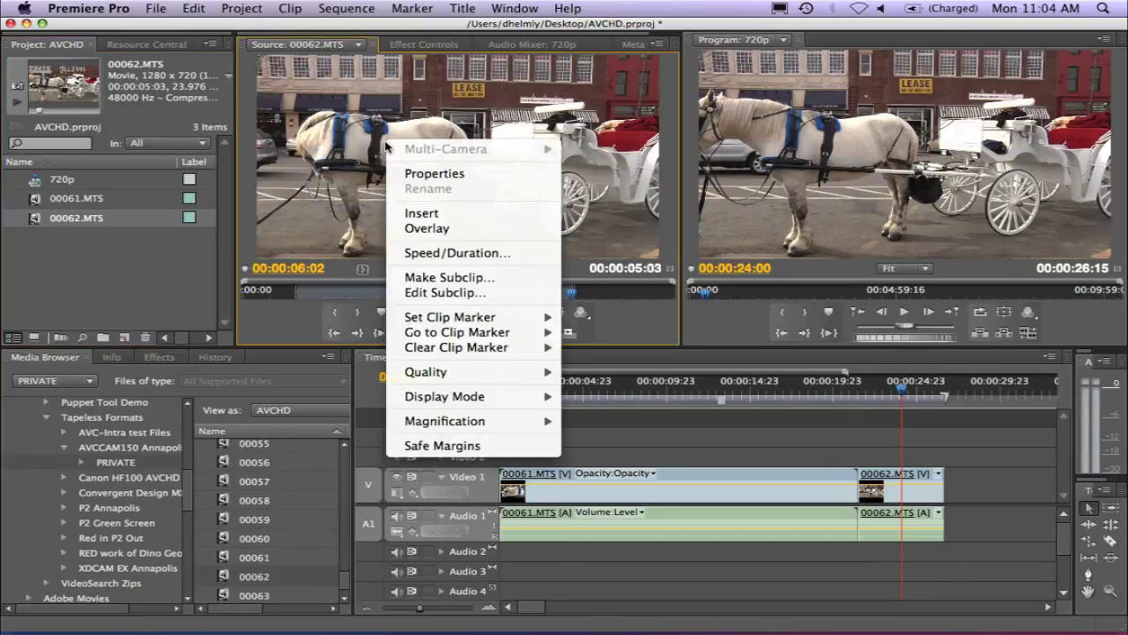
left_click(457, 175)
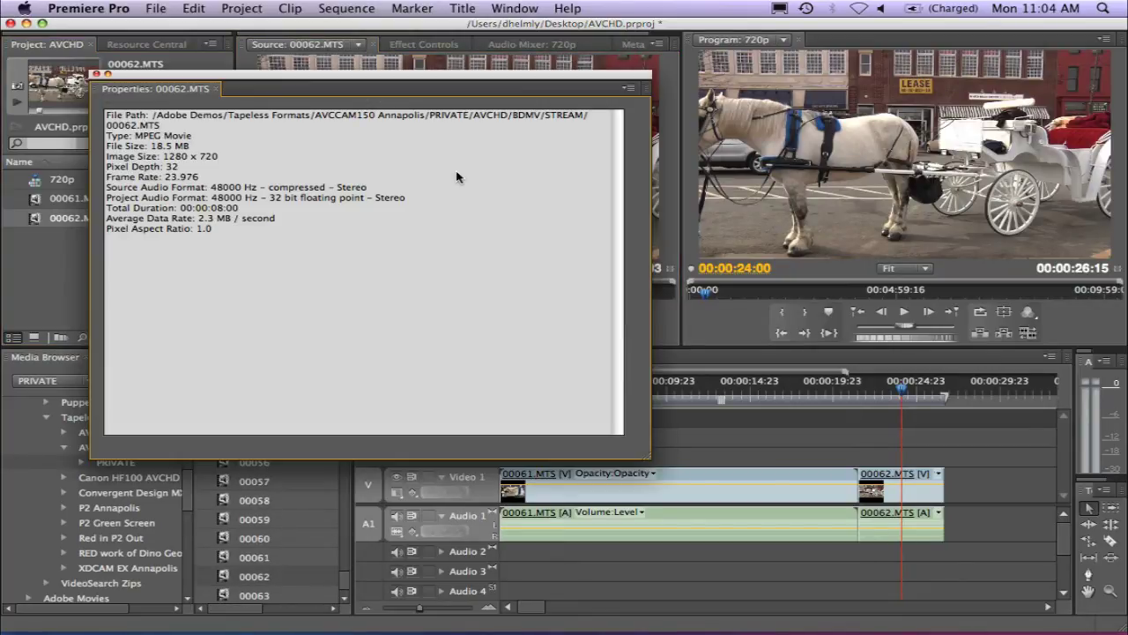
left_click_drag(166, 176, 187, 178)
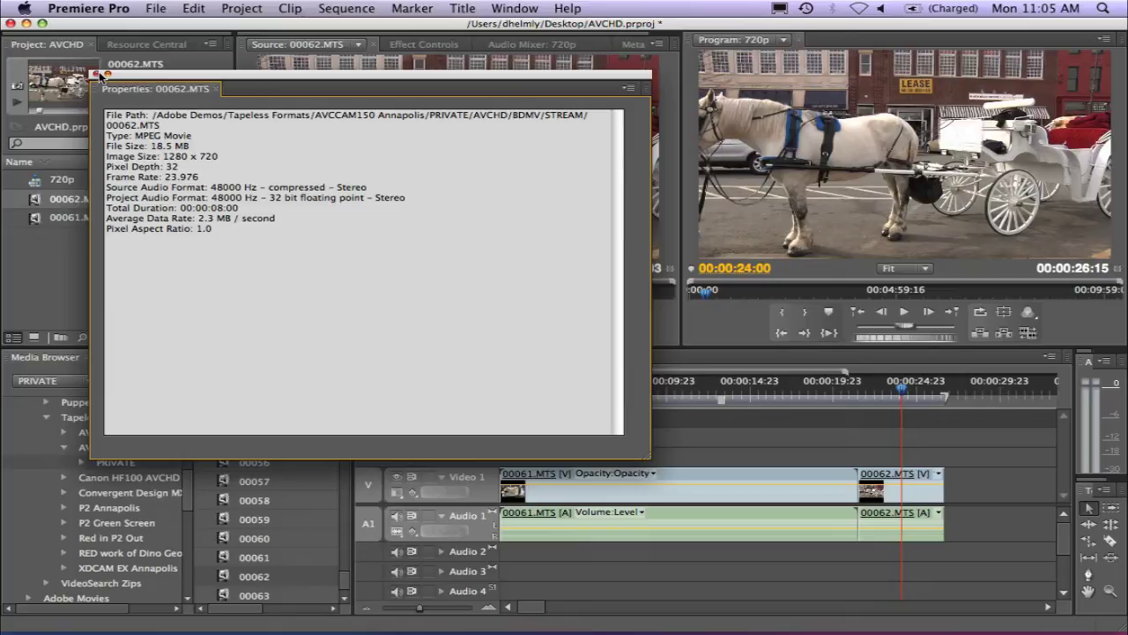
left_click(97, 74)
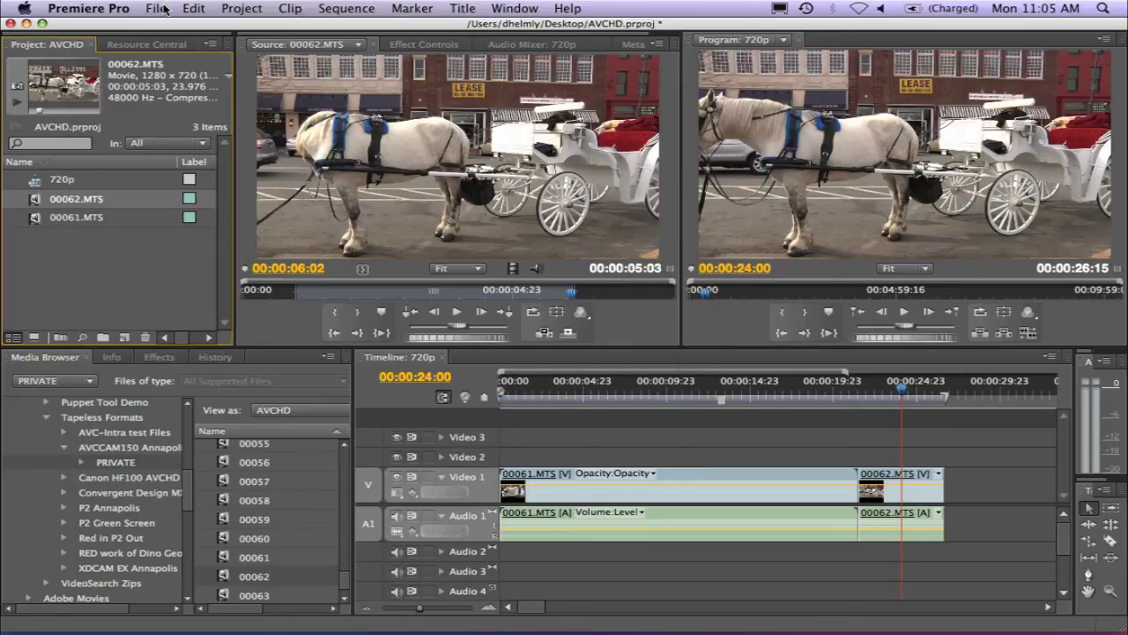
Create Sequence 03 from the AVCHD 1080i30 (60i) preset, then return to the 720p timeline
left_click(164, 8)
mouse_move(362, 30)
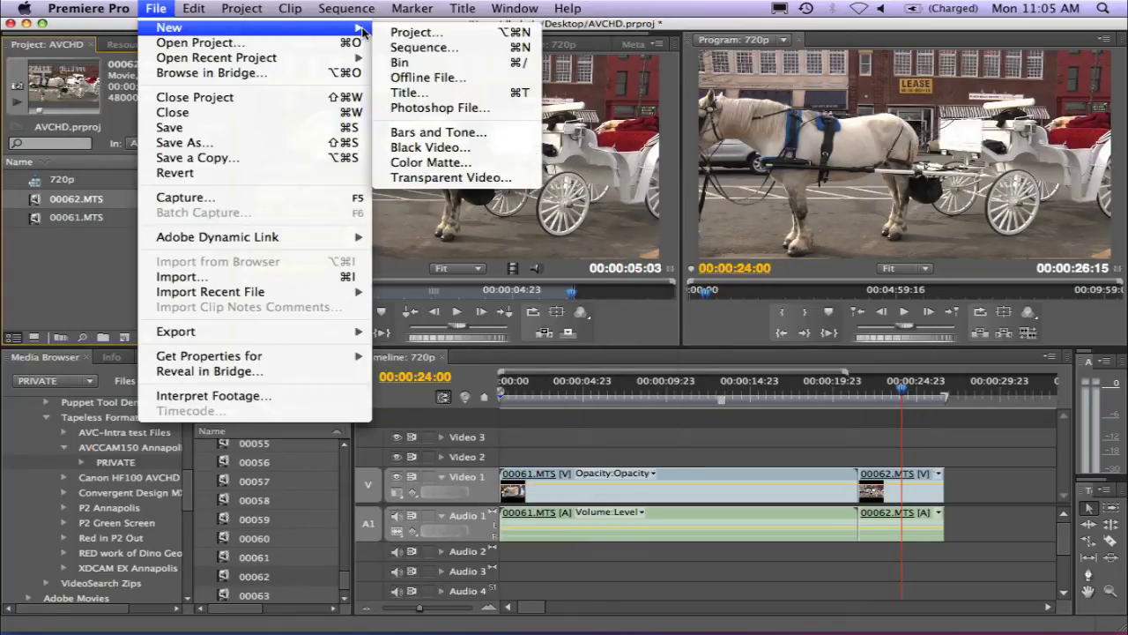
left_click(419, 47)
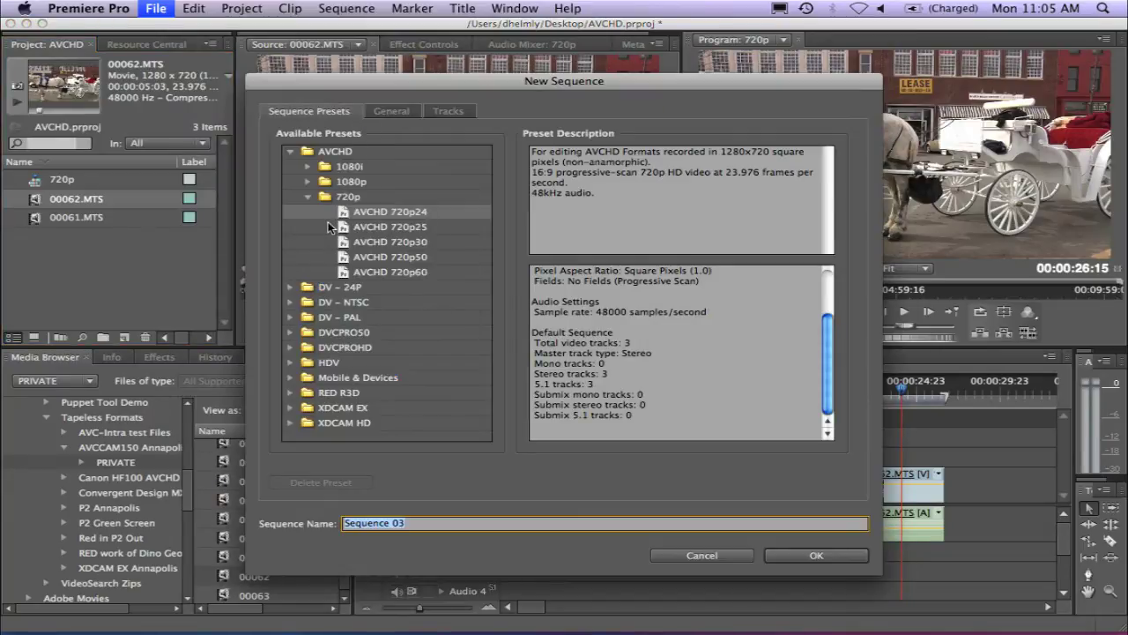
left_click(307, 167)
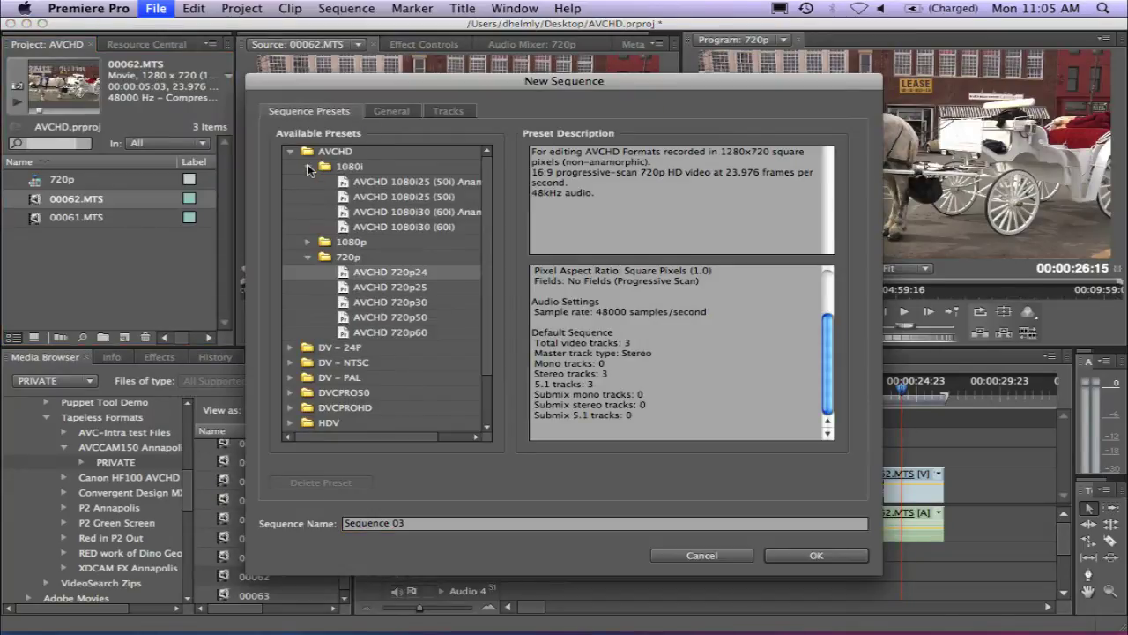
left_click(353, 228)
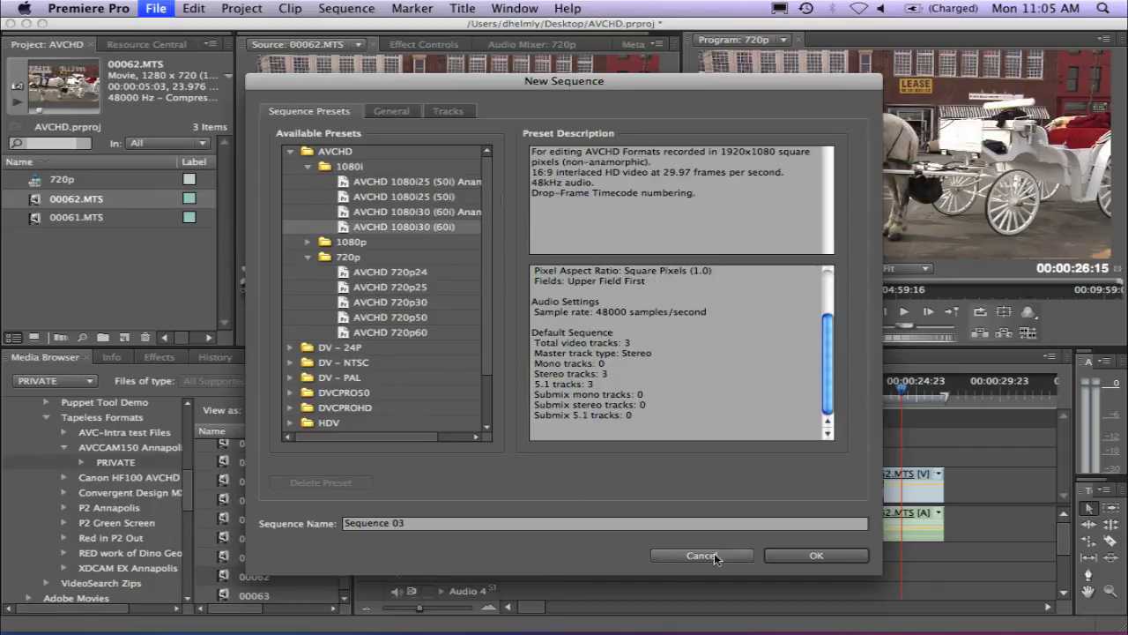
left_click(779, 552)
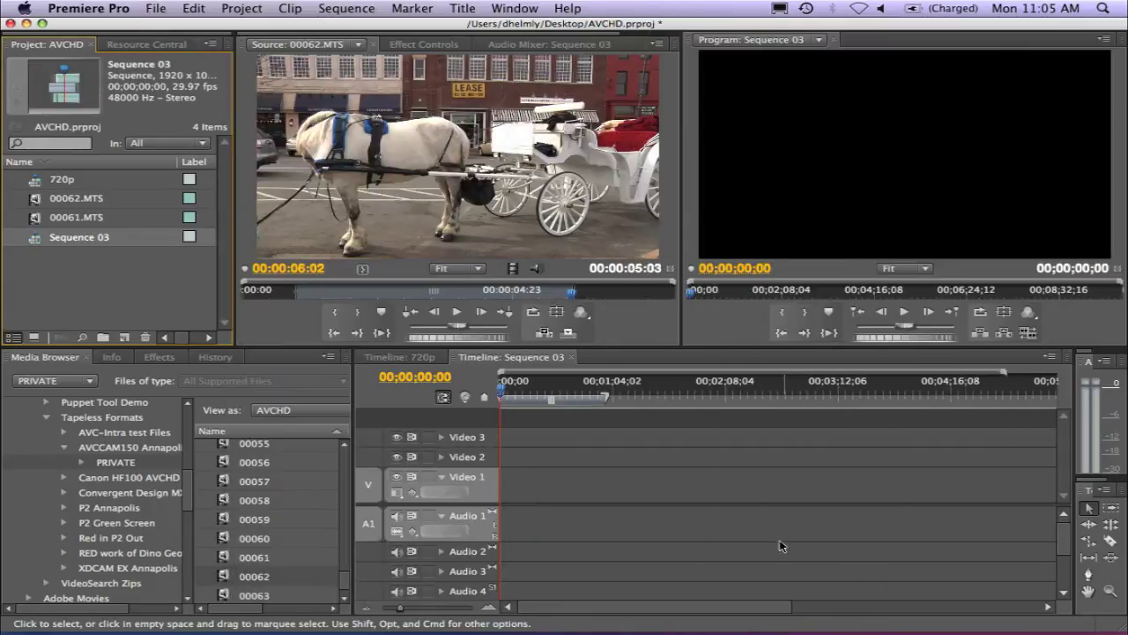
left_click(432, 357)
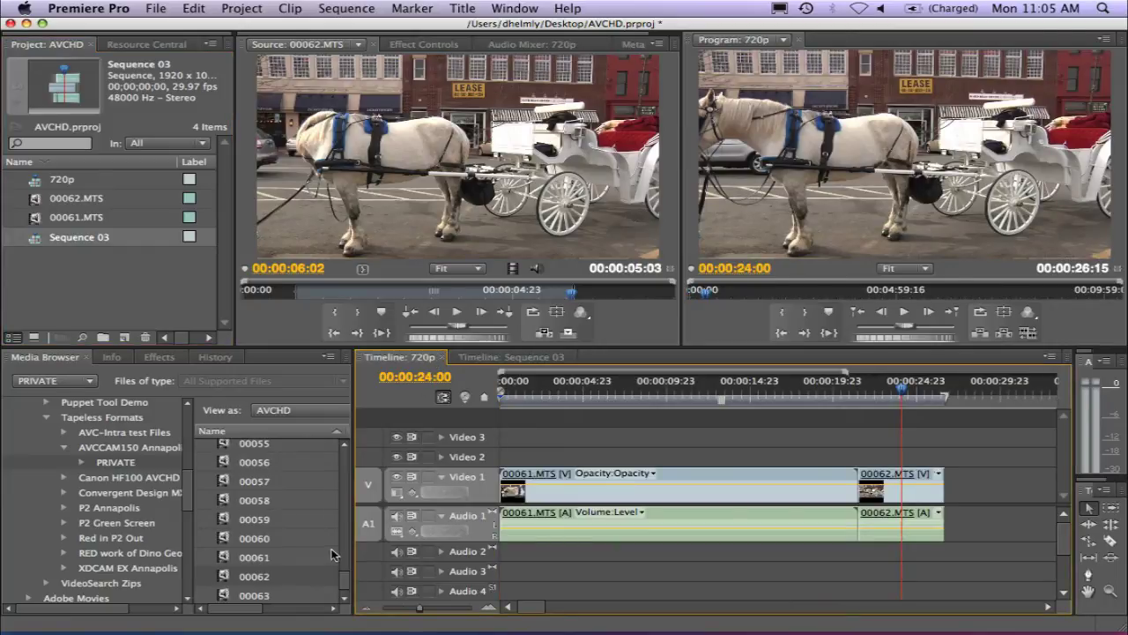
scroll(346, 588, "down", 1)
Add clip 00001 to the end of the 720p sequence, scrub to 00:00:36:00, then delete it
left_click_drag(346, 588, 348, 476)
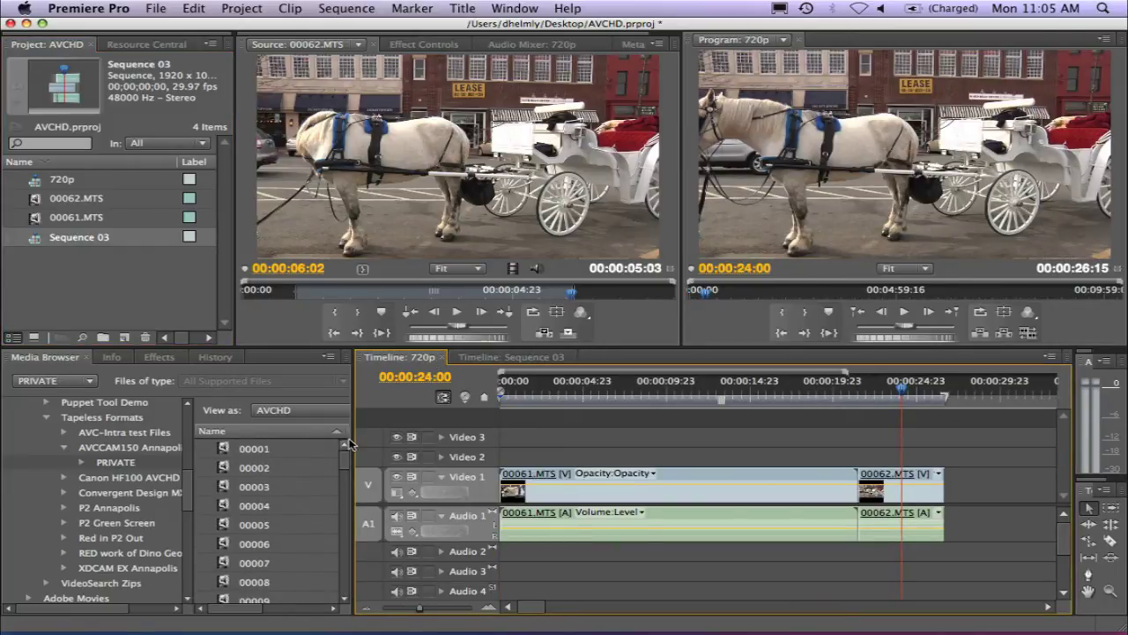
left_click(224, 451)
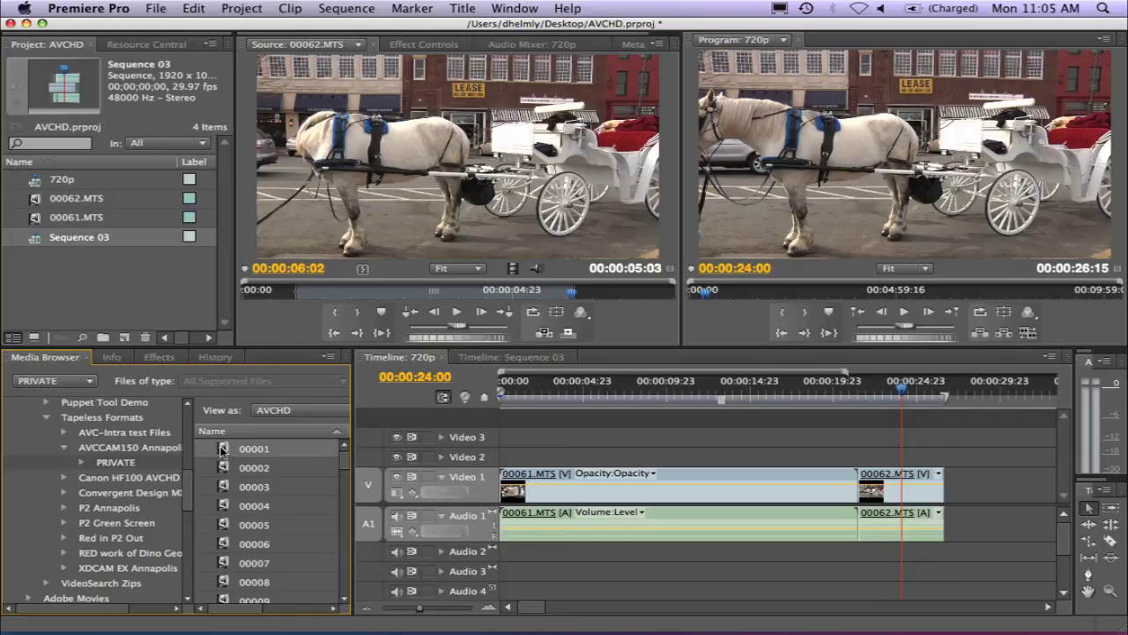
left_click_drag(223, 450, 952, 489)
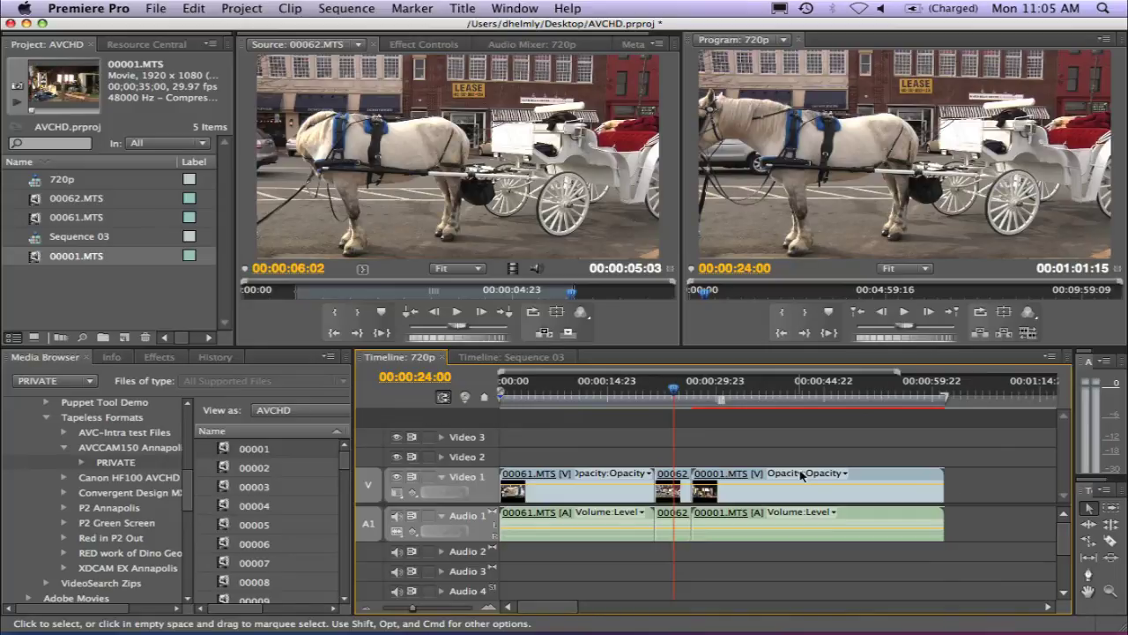
left_click(762, 394)
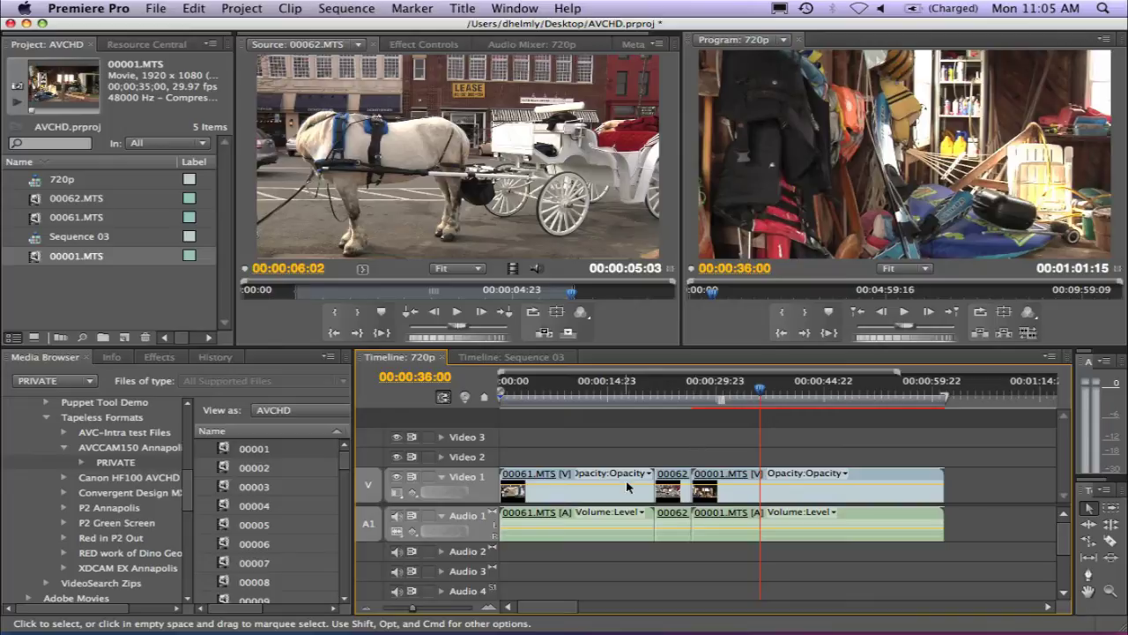
left_click(721, 483)
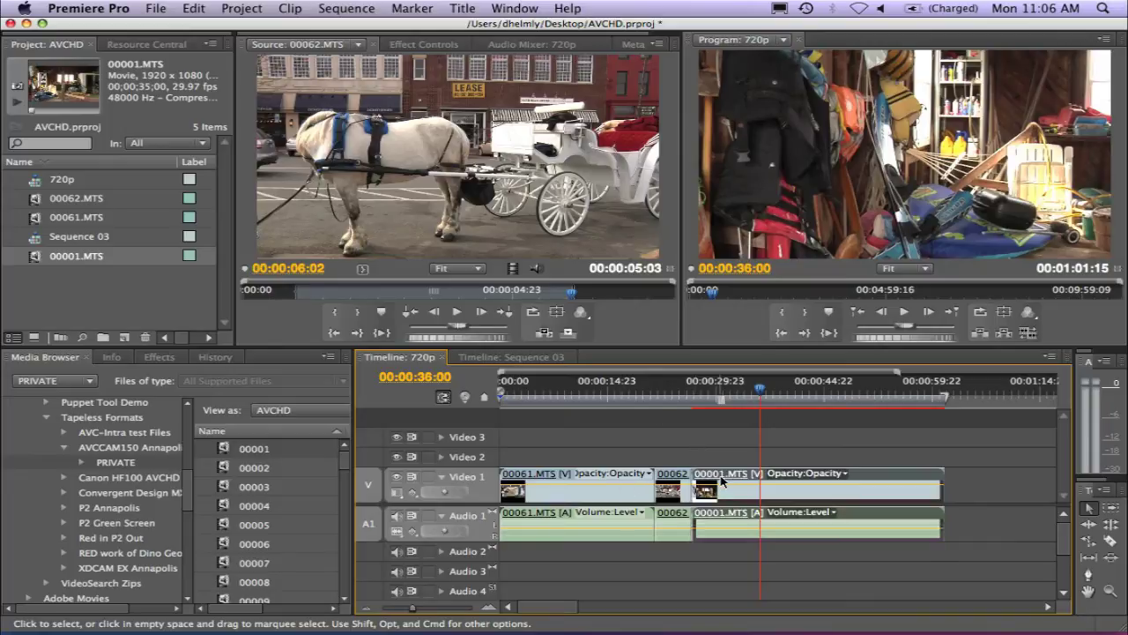
key("Delete")
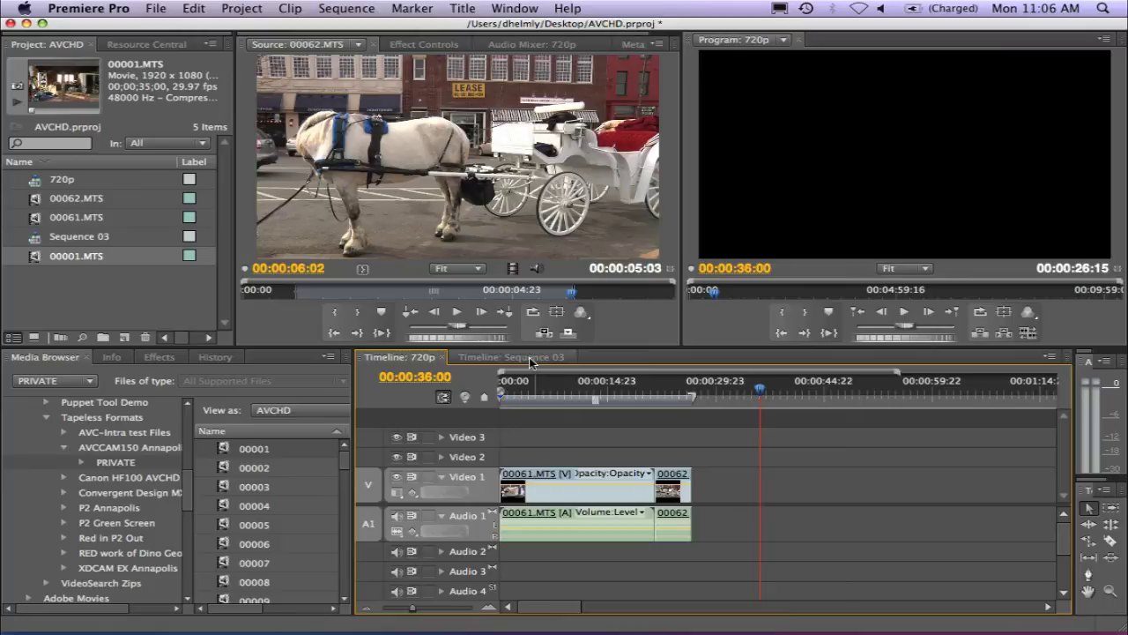
Place clip 00001 on Video 1 of Sequence 03 and scrub to 00;00;06;01
left_click(531, 358)
left_click_drag(228, 451, 521, 483)
left_click(527, 394)
left_click_drag(569, 394, 577, 393)
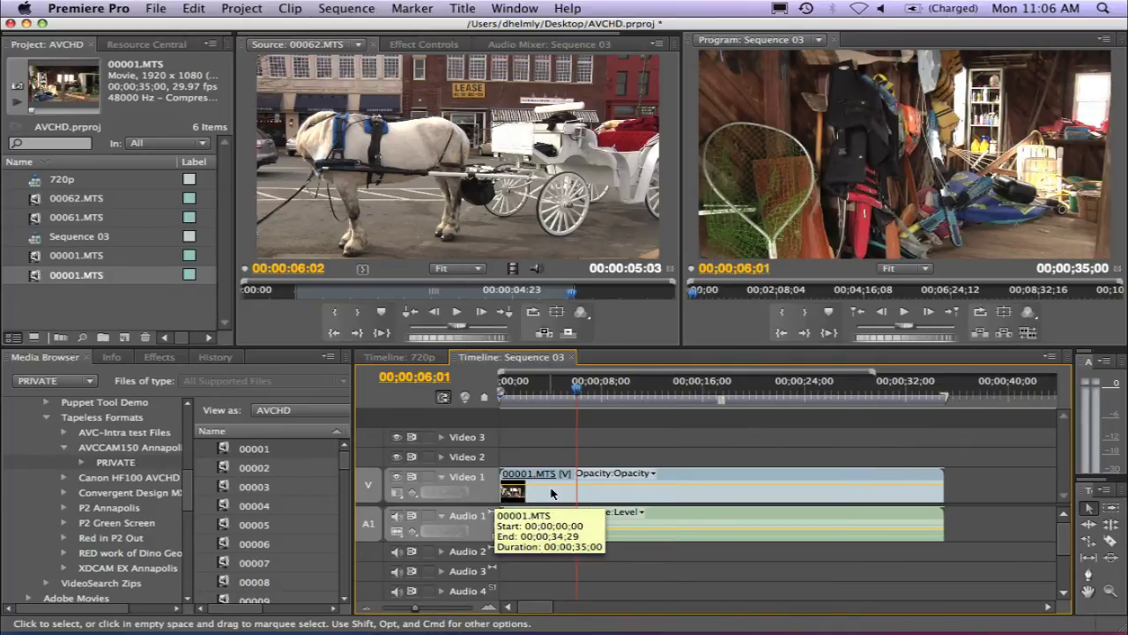
Append clip 00004 after 00062 in the 720p sequence
left_click(399, 357)
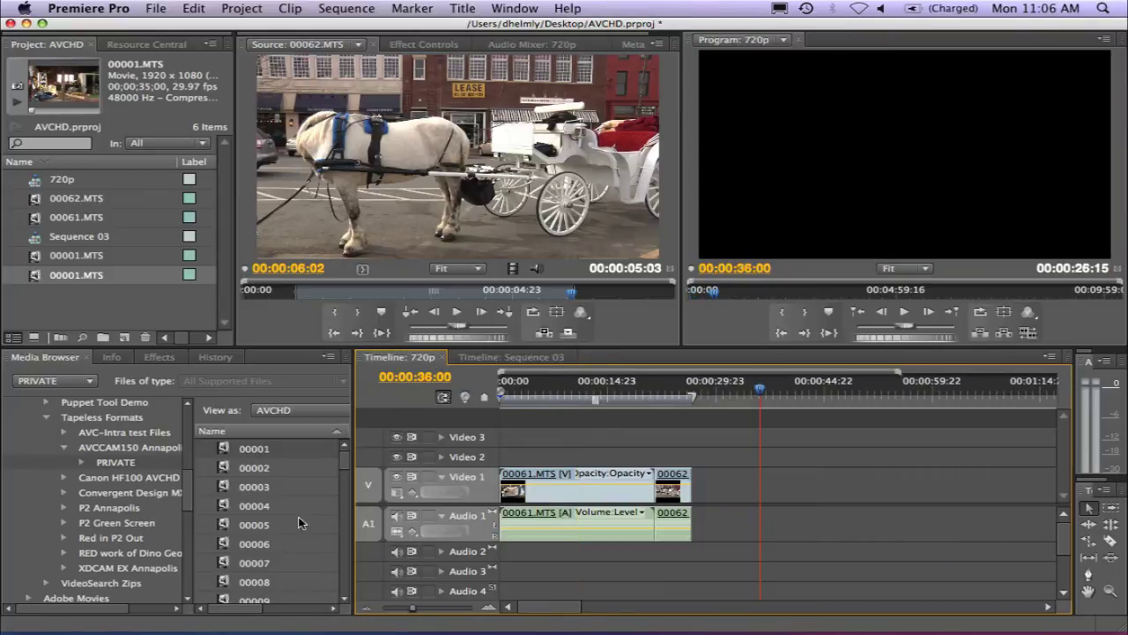
left_click(224, 508)
left_click_drag(729, 496, 705, 490)
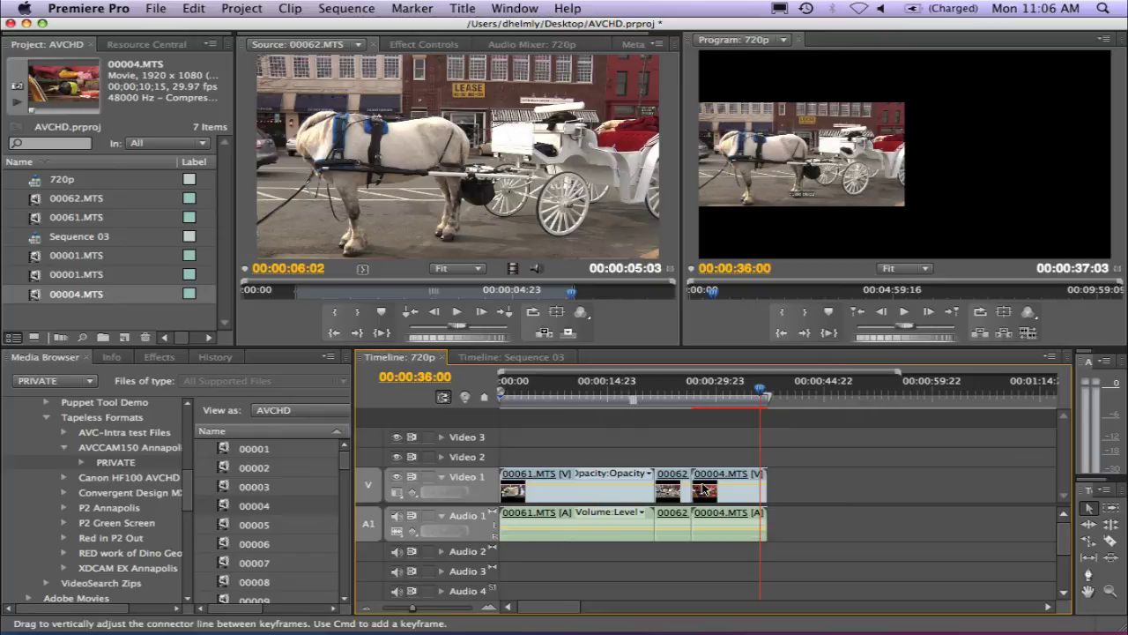
Open 00004.MTS's properties from the timeline, confirming its 1920 x 1080 image size
double_click(706, 490)
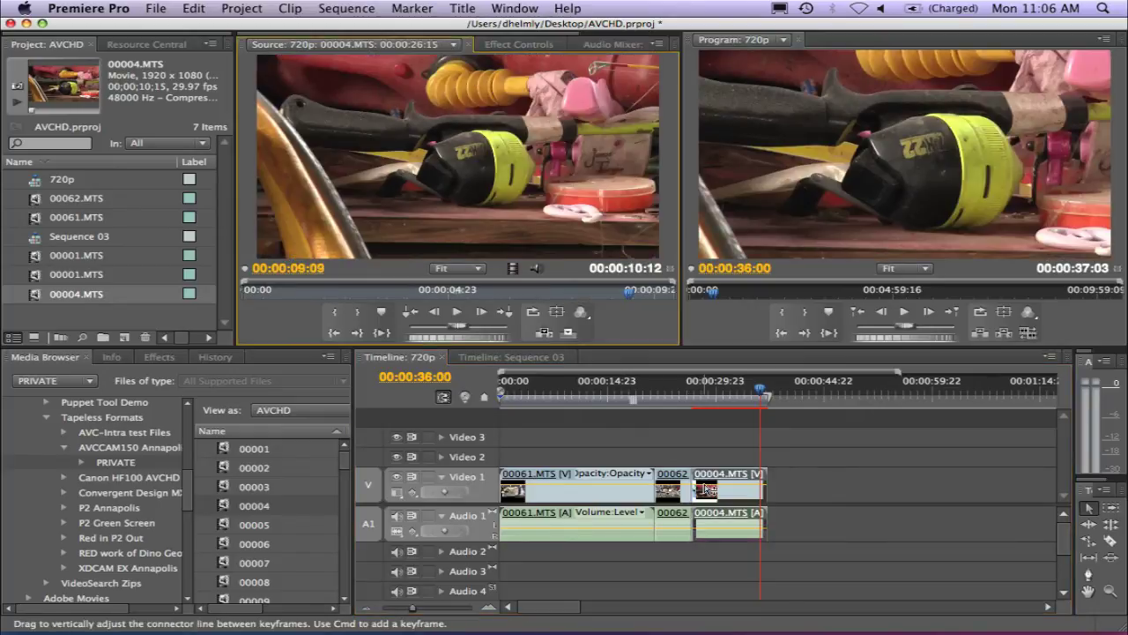
right_click(705, 490)
mouse_move(804, 615)
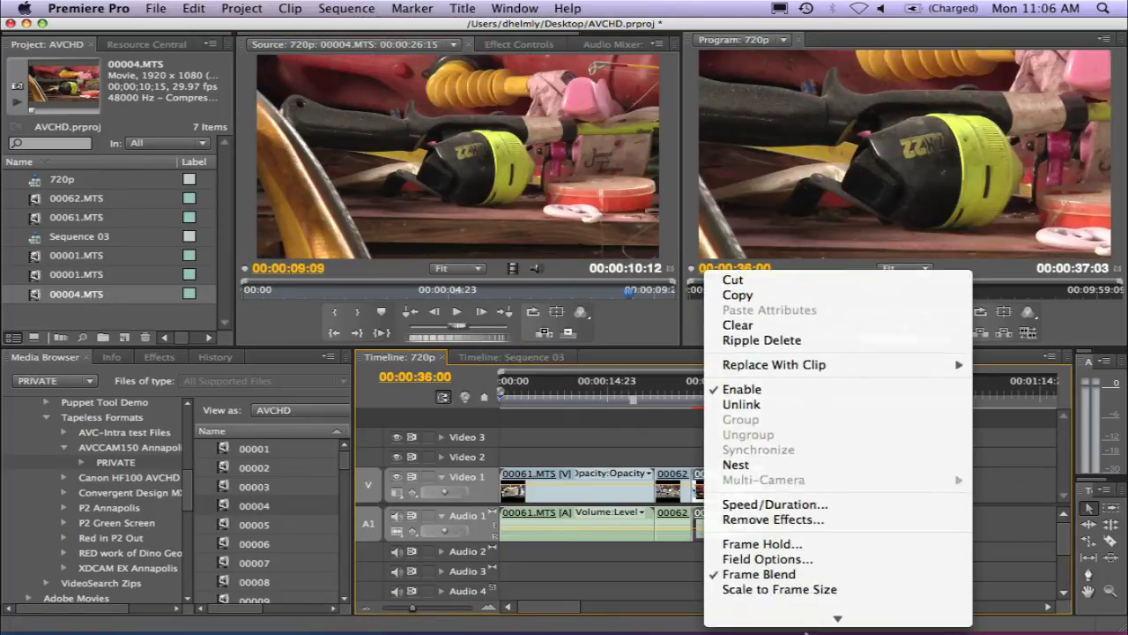
left_click(798, 591)
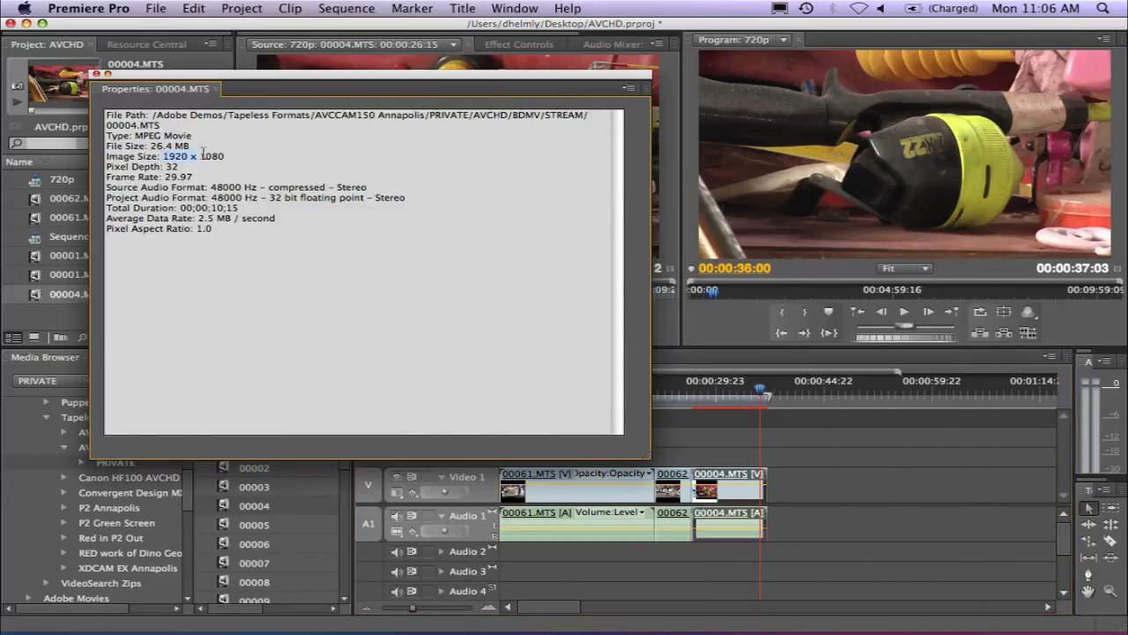
left_click_drag(191, 151, 225, 156)
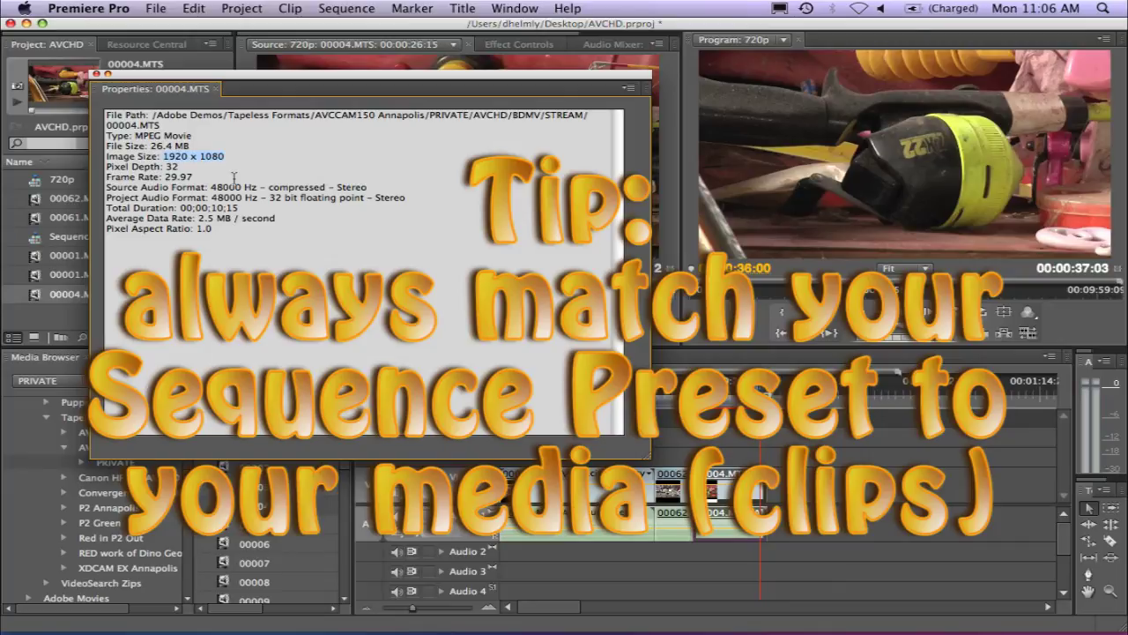
left_click(97, 74)
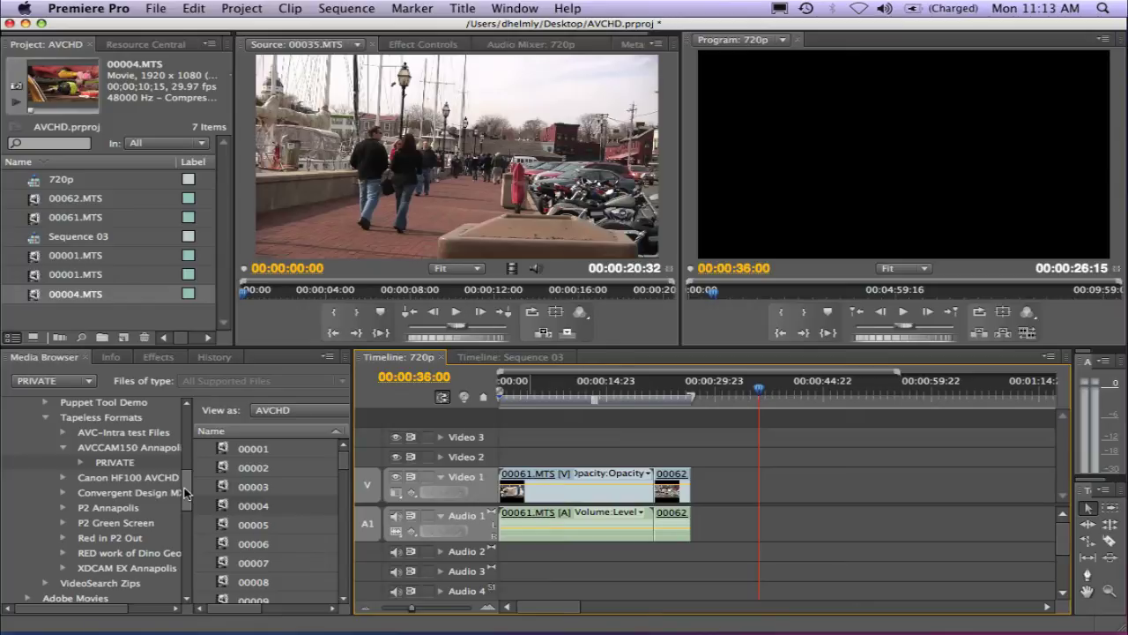
Collapse Macintosh HD in the Media Browser and select the 2006_DVD drive
left_click_drag(185, 491, 188, 427)
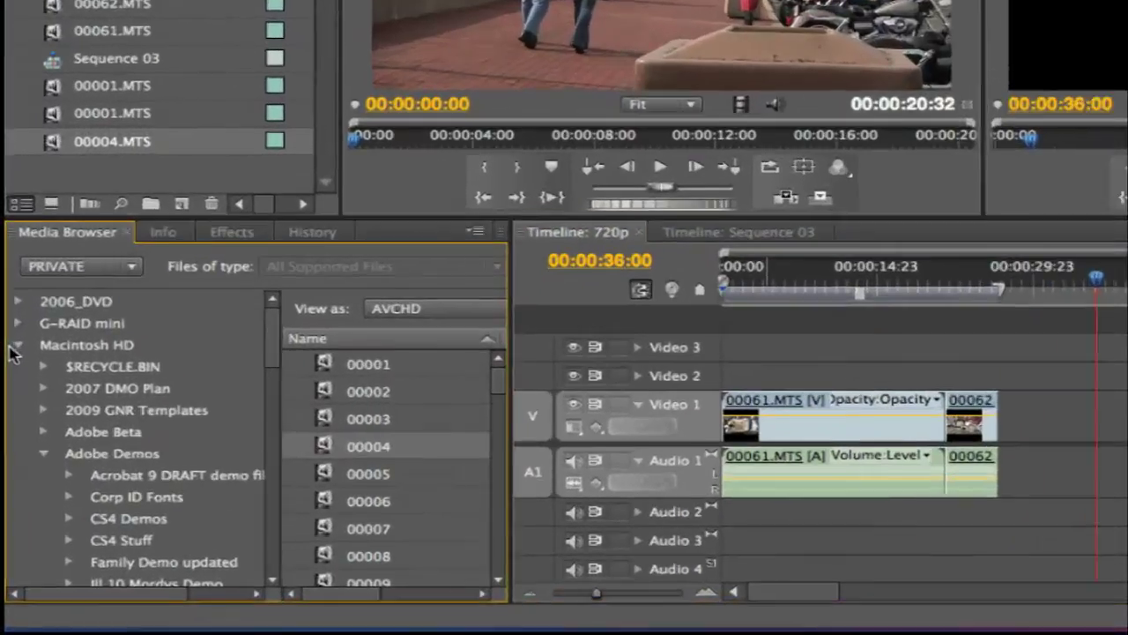
left_click(9, 436)
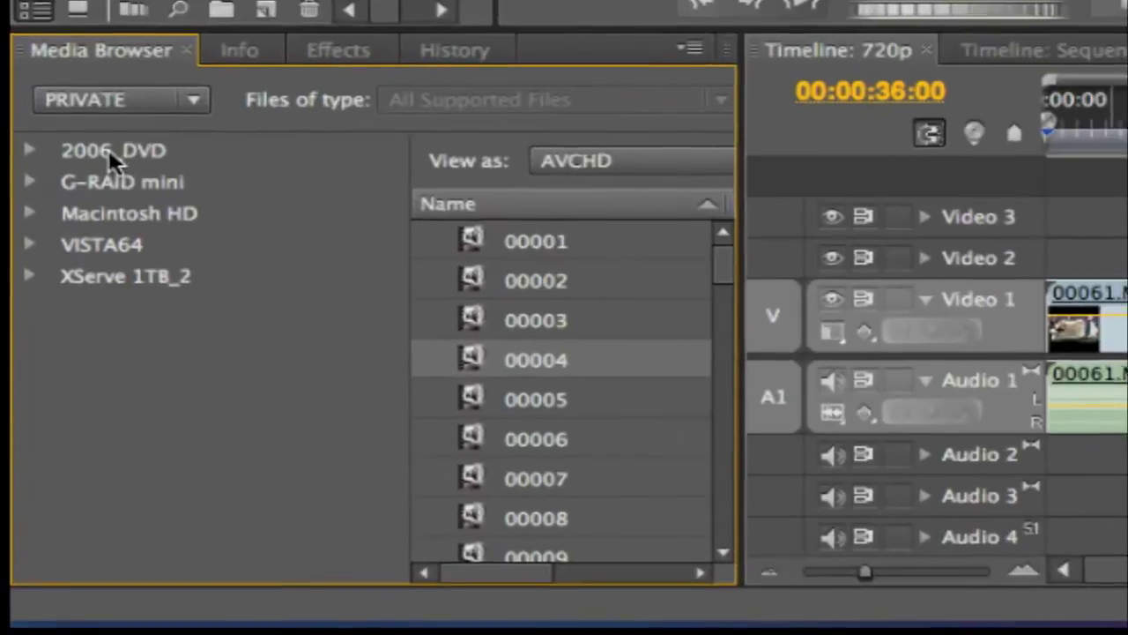
left_click(49, 404)
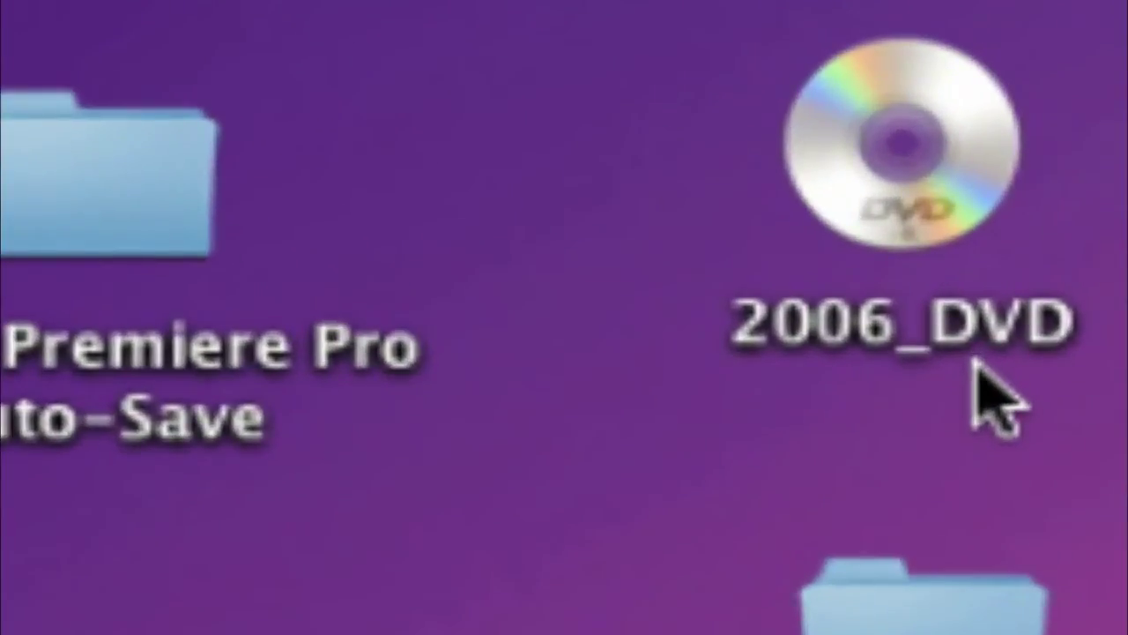
Open the 2006_DVD disc's VIDEO_TS folder in Finder as a list, then return to Premiere Pro
left_click(871, 159)
double_click(871, 158)
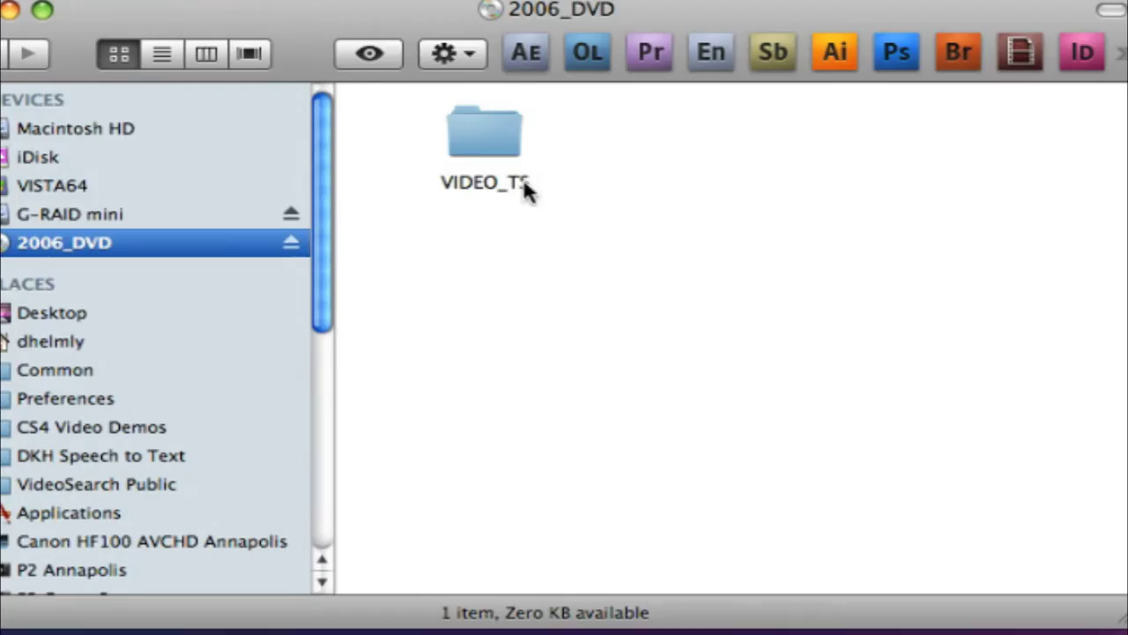
double_click(483, 141)
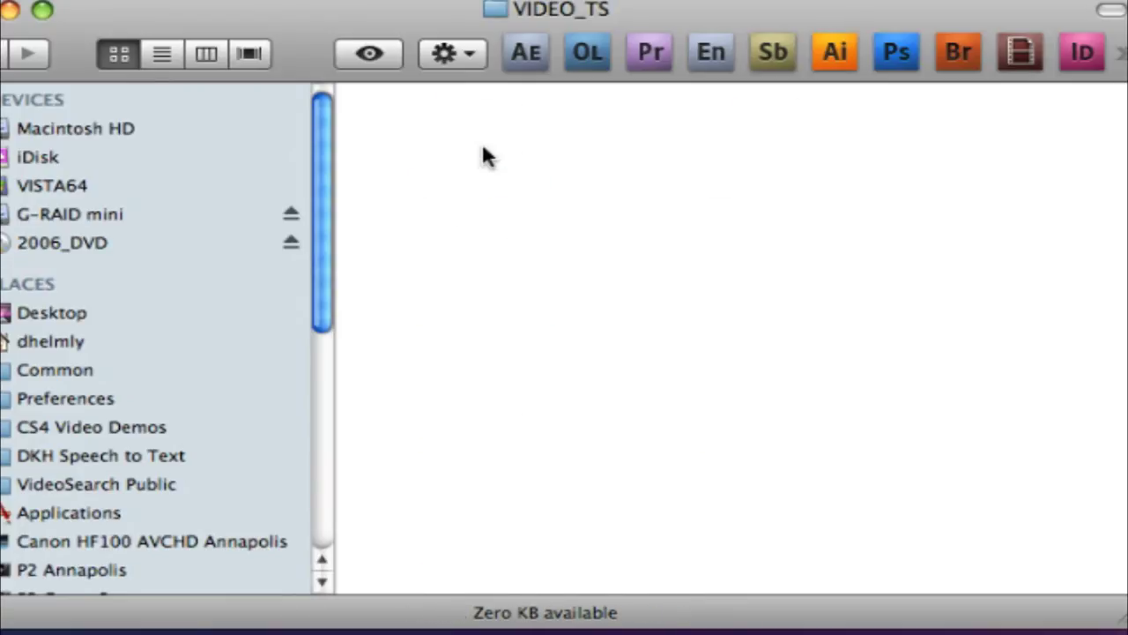
left_click(162, 53)
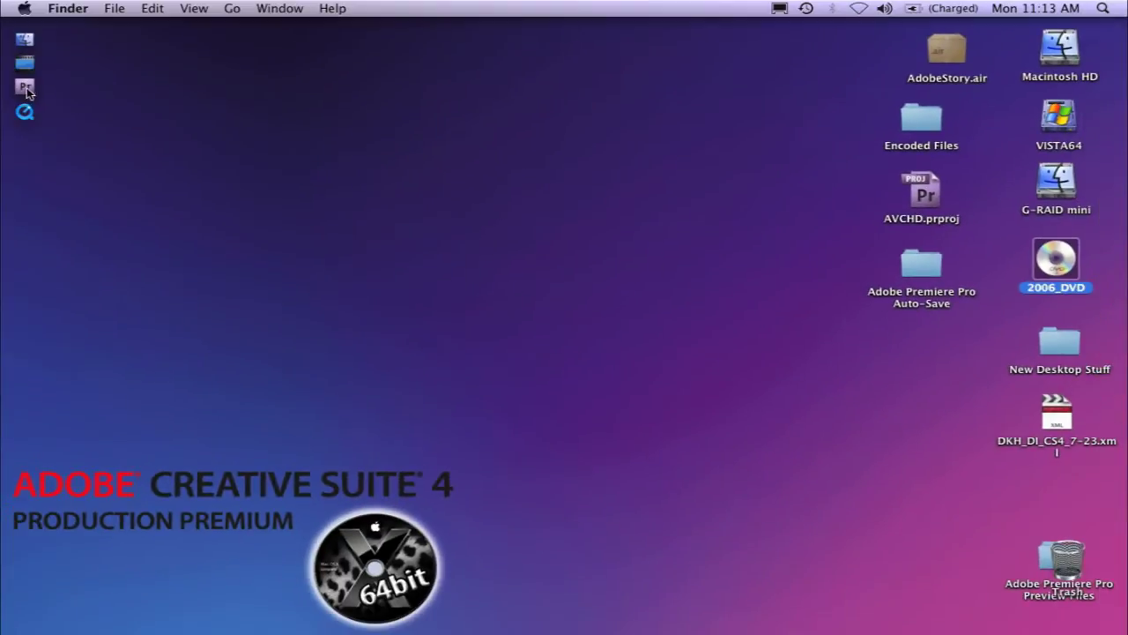
left_click(24, 88)
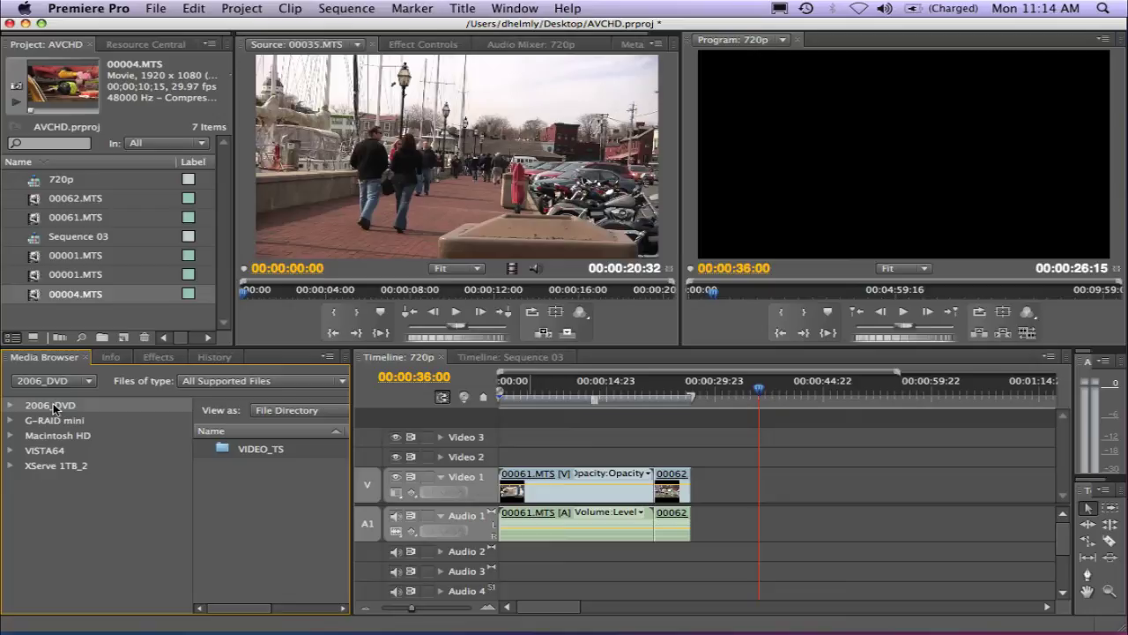
Expand 2006_DVD to its VIDEO_TS folder and load VTS_04_1.VOB into the Source monitor
double_click(53, 407)
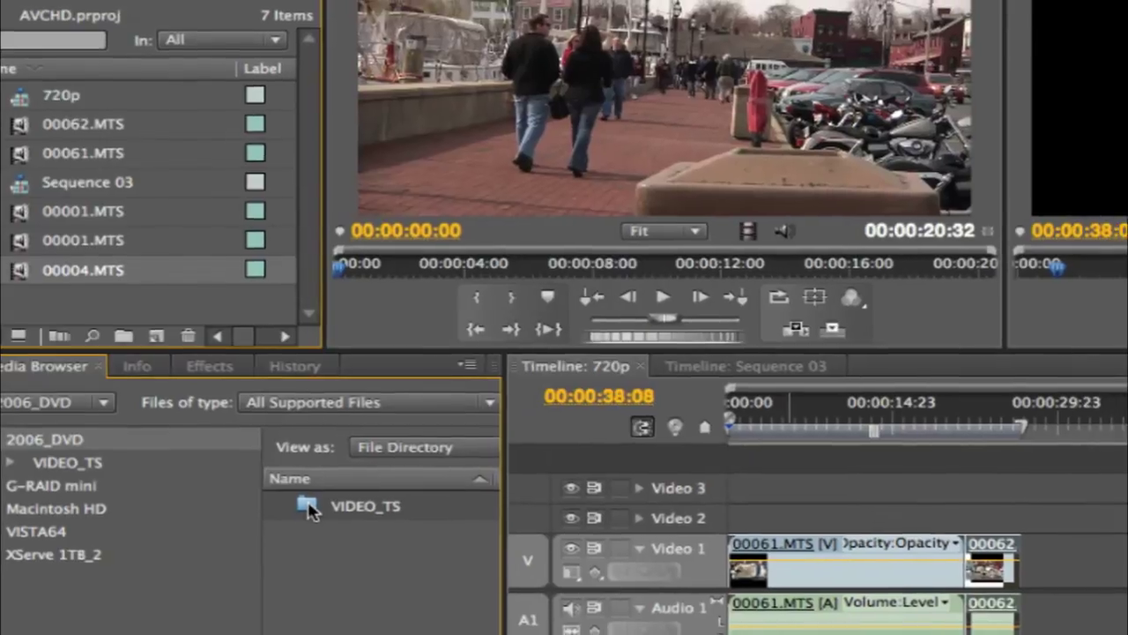
double_click(315, 512)
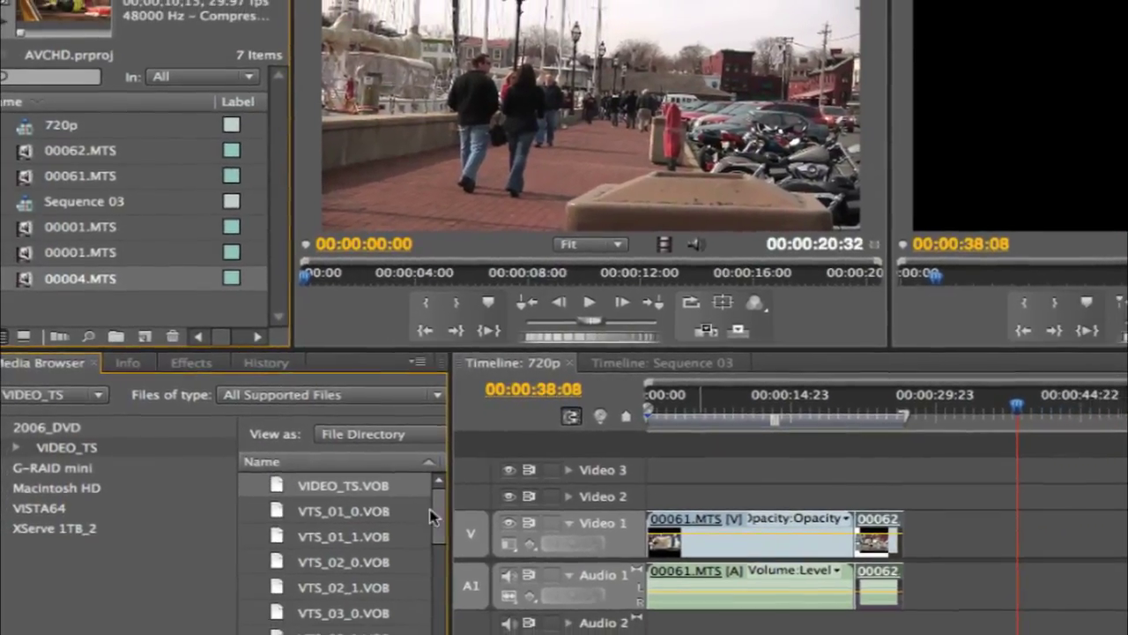
scroll(414, 529, "down", 3)
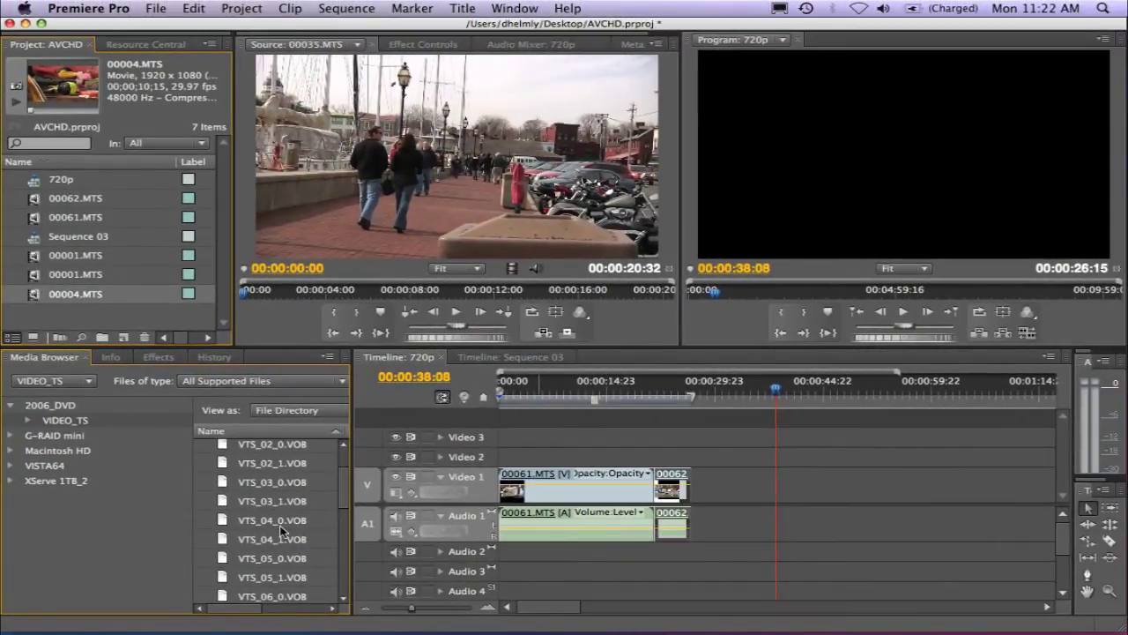
double_click(226, 540)
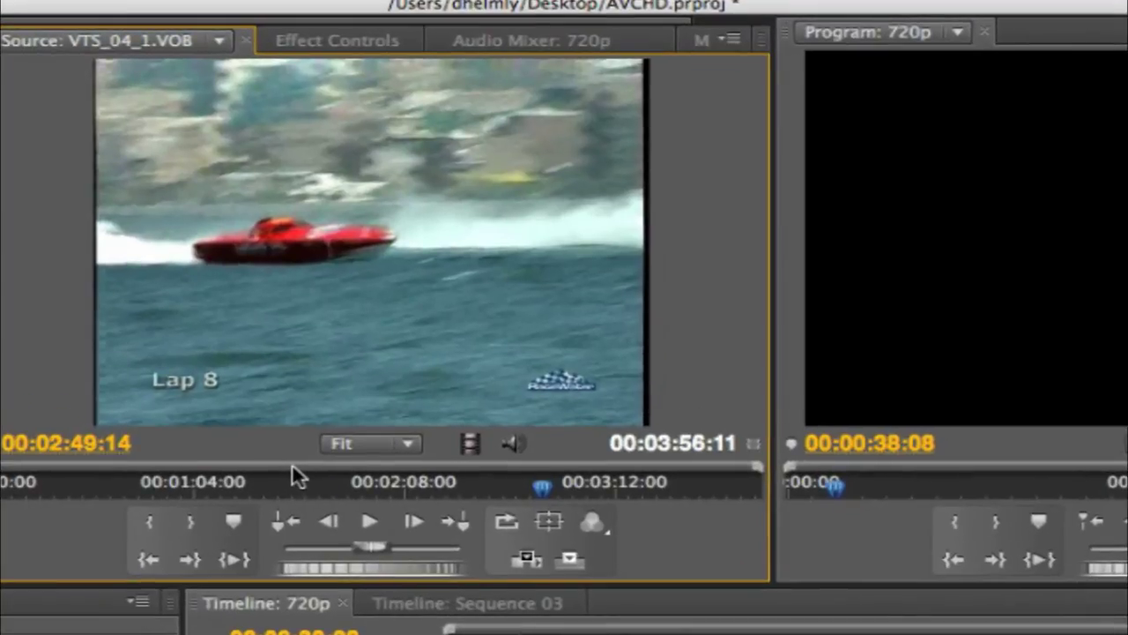
Play VTS_04_1.VOB in the Source monitor, then scrub back to review the powerboat footage
left_click(370, 524)
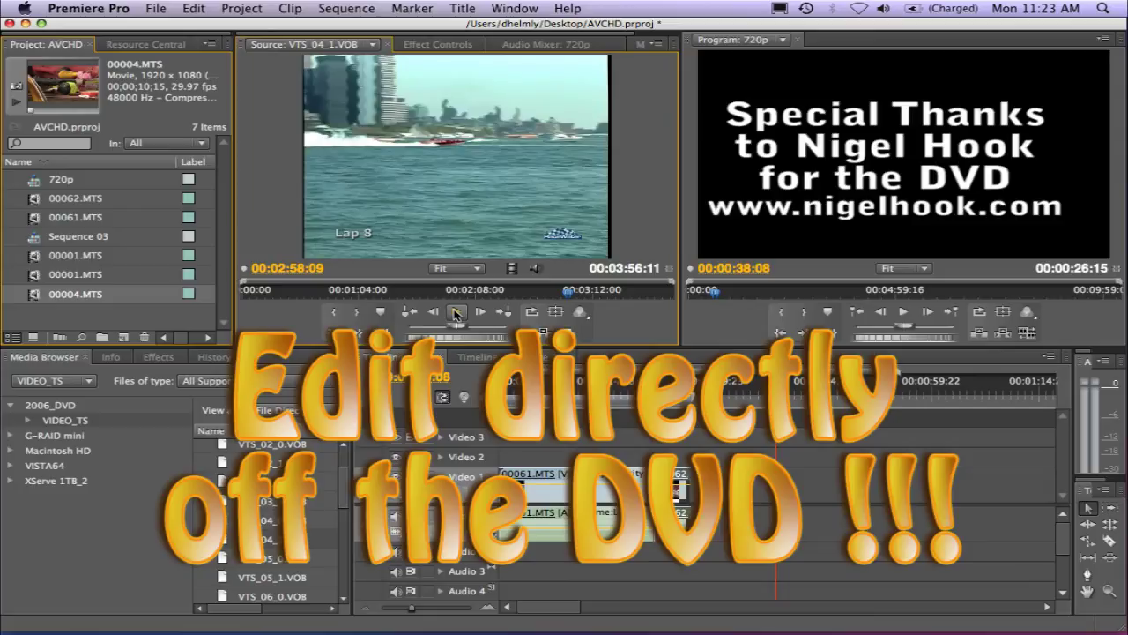
left_click_drag(566, 296, 544, 307)
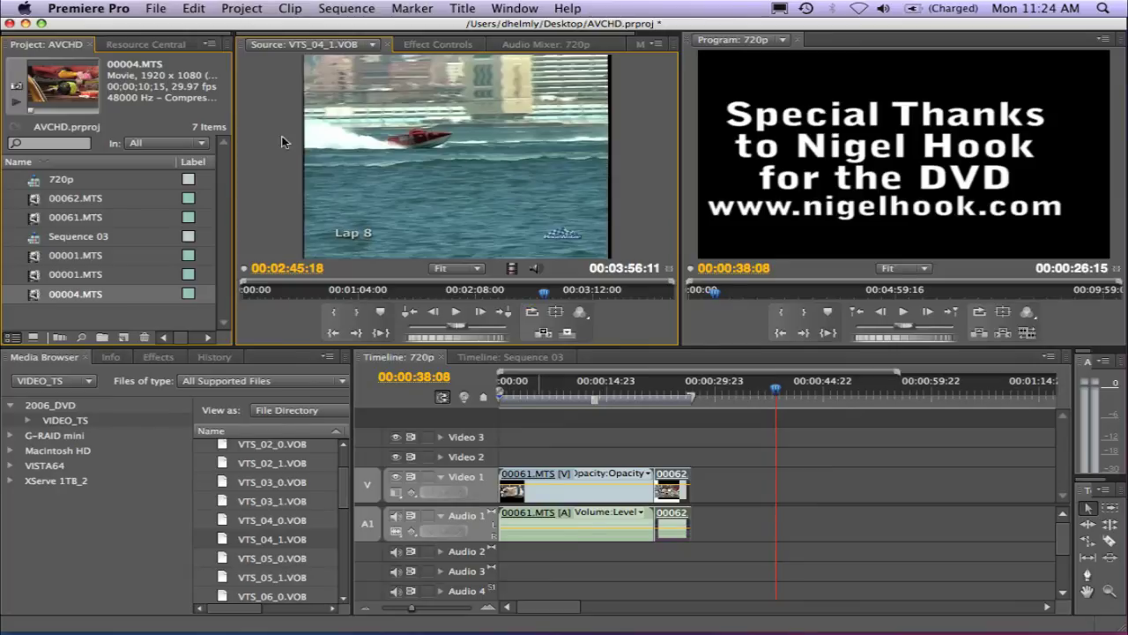
Create a new sequence from the DVCPRO50 480i NTSC Standard preset, named after the DVD's contributor
left_click(156, 8)
mouse_move(167, 28)
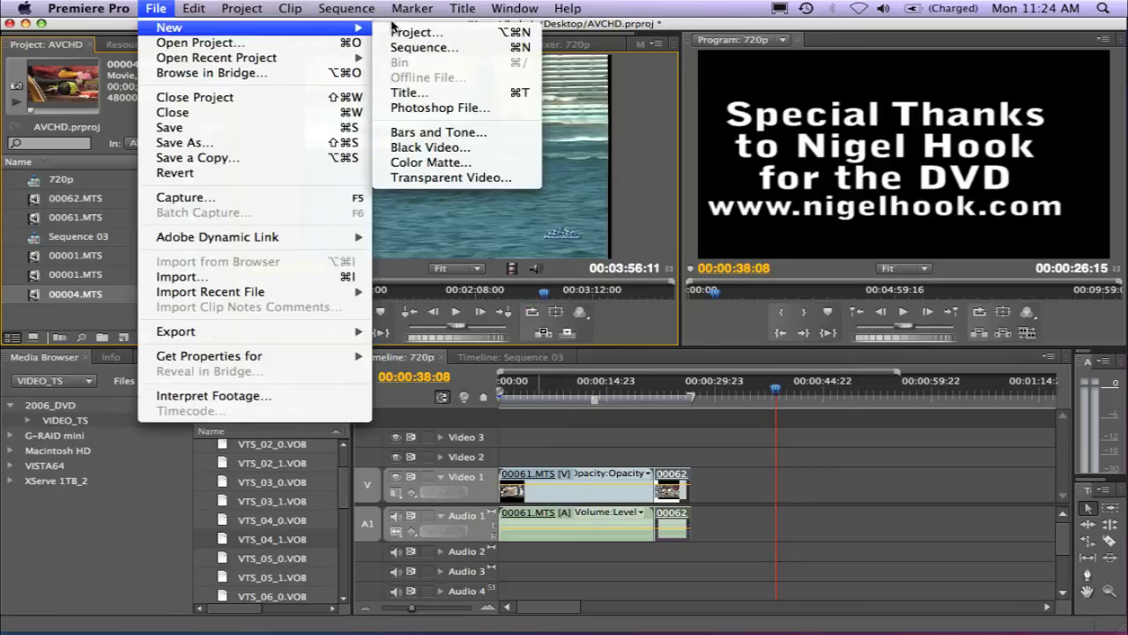
left_click(439, 49)
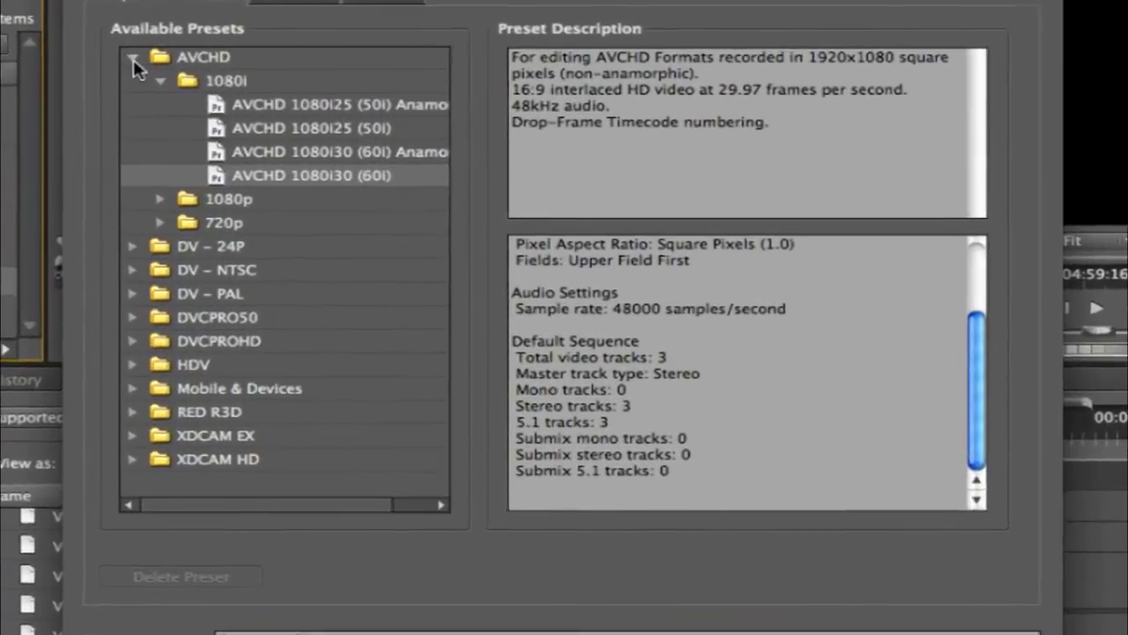
left_click(133, 58)
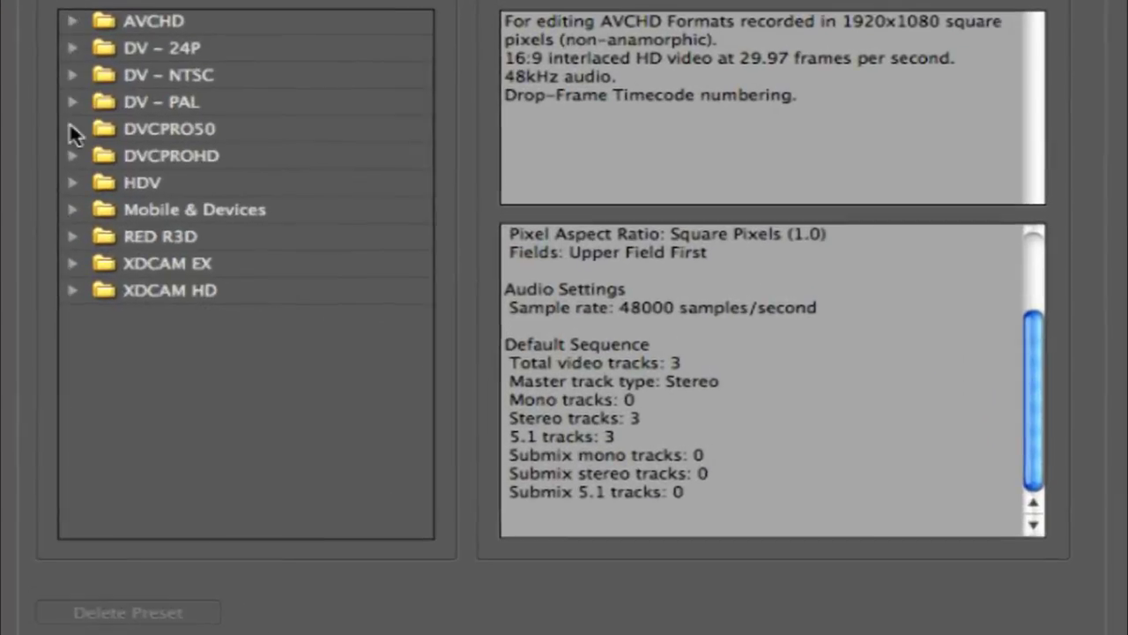
left_click(132, 151)
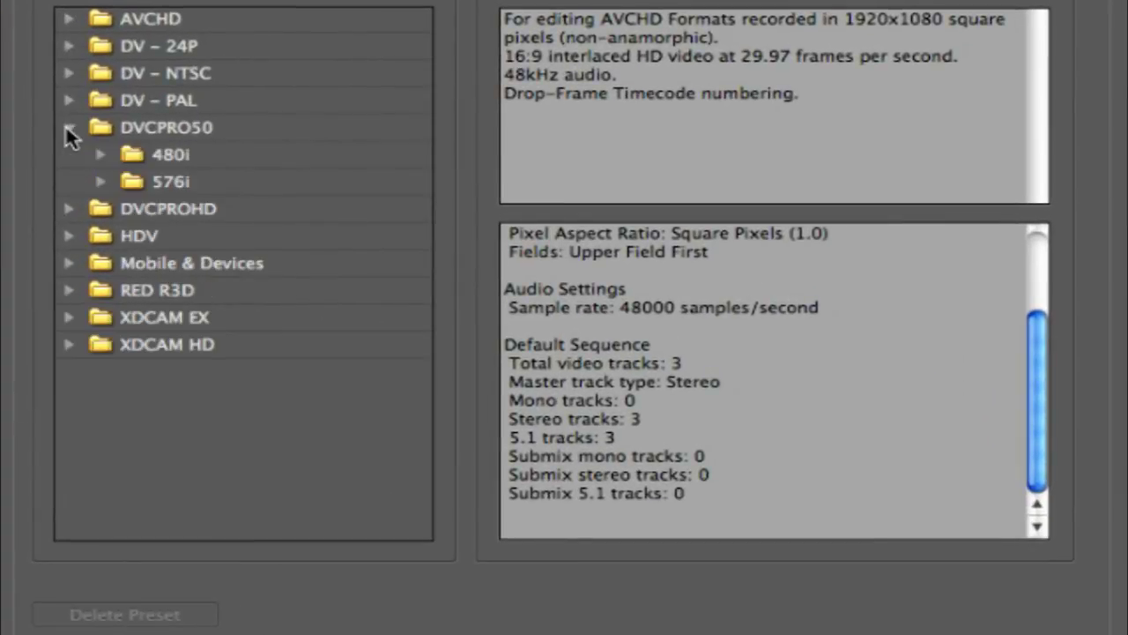
left_click(103, 152)
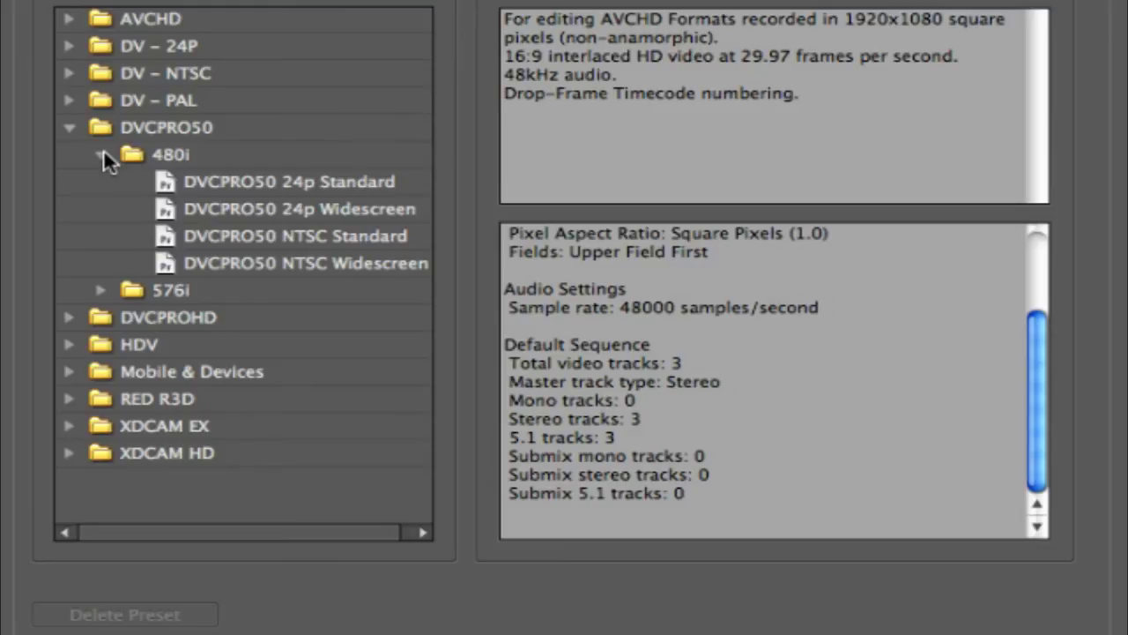
left_click(174, 233)
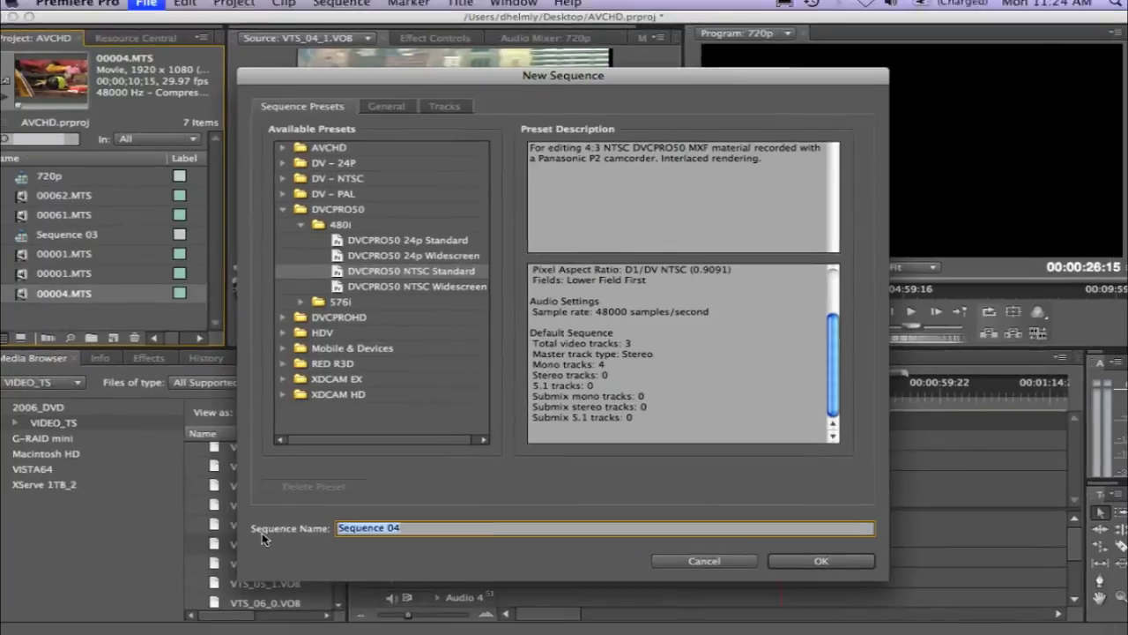
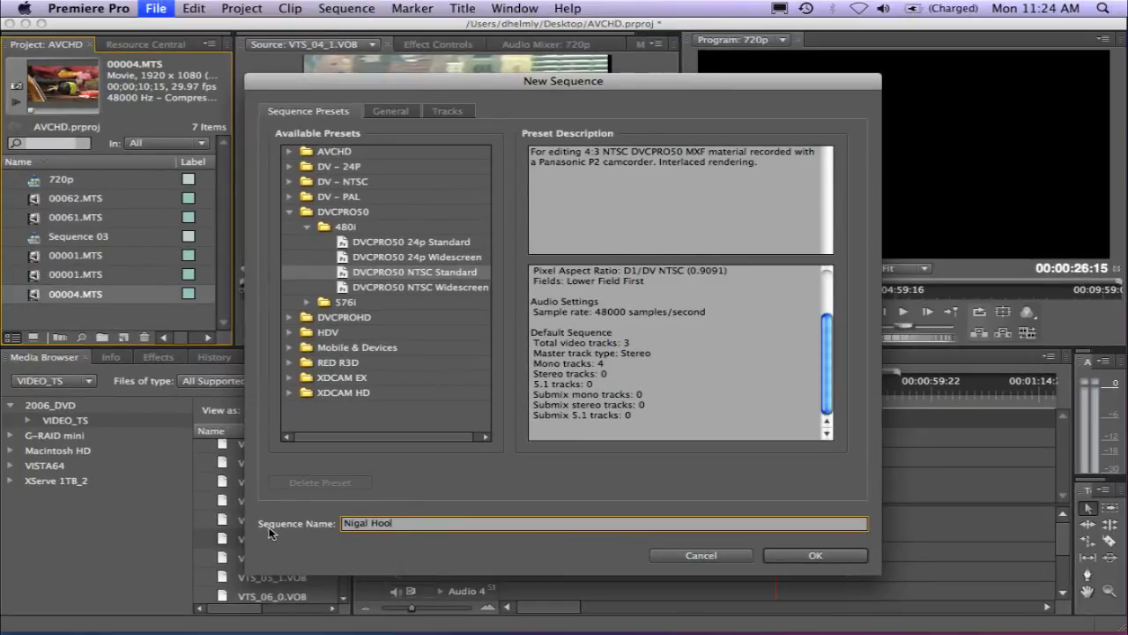
type(" DVD")
key("Return")
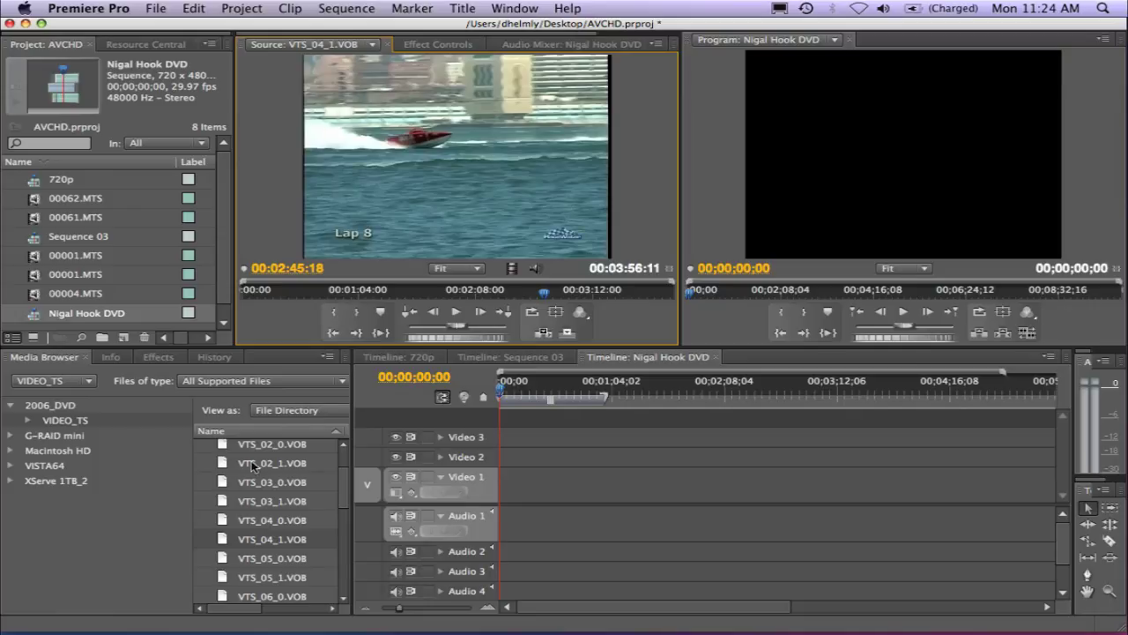
Mark In and Out points on VTS_04_1.VOB and drag the 33-second section onto Video 1
left_click(334, 311)
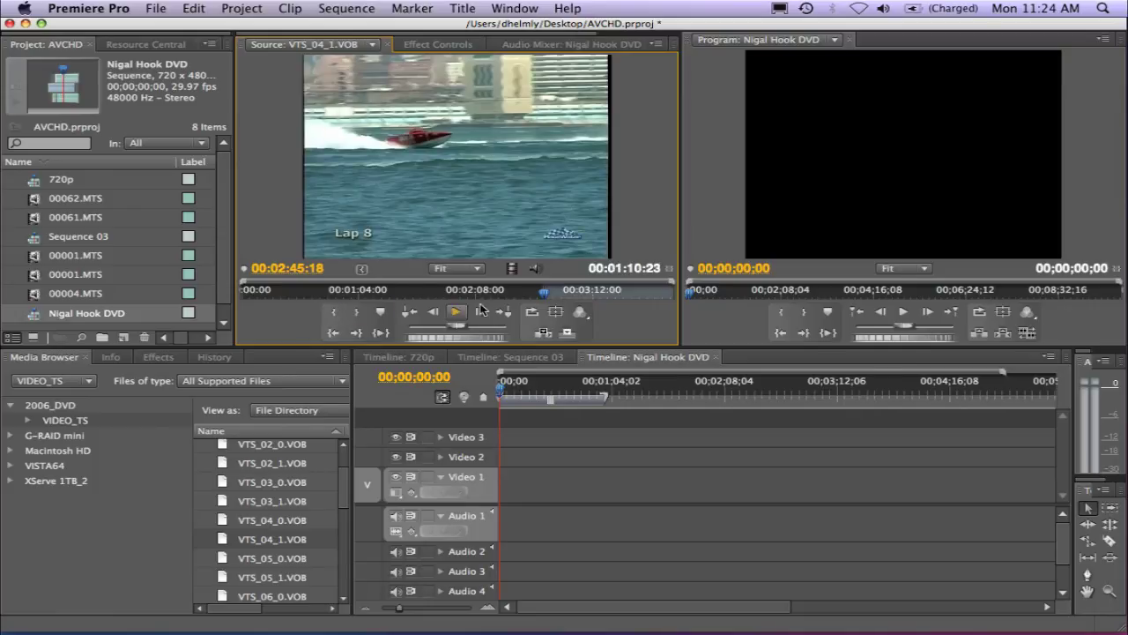
left_click(606, 294)
left_click(356, 311)
left_click_drag(448, 203, 506, 486)
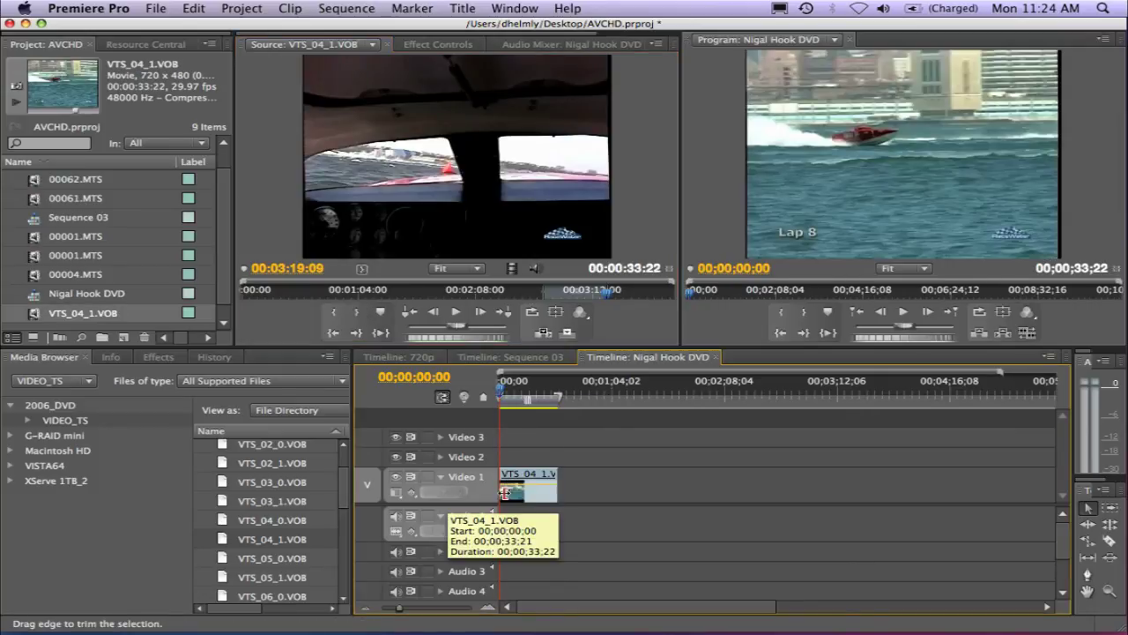
Fit the timeline to the new clip and preview the sequence from about four seconds in
key("backslash")
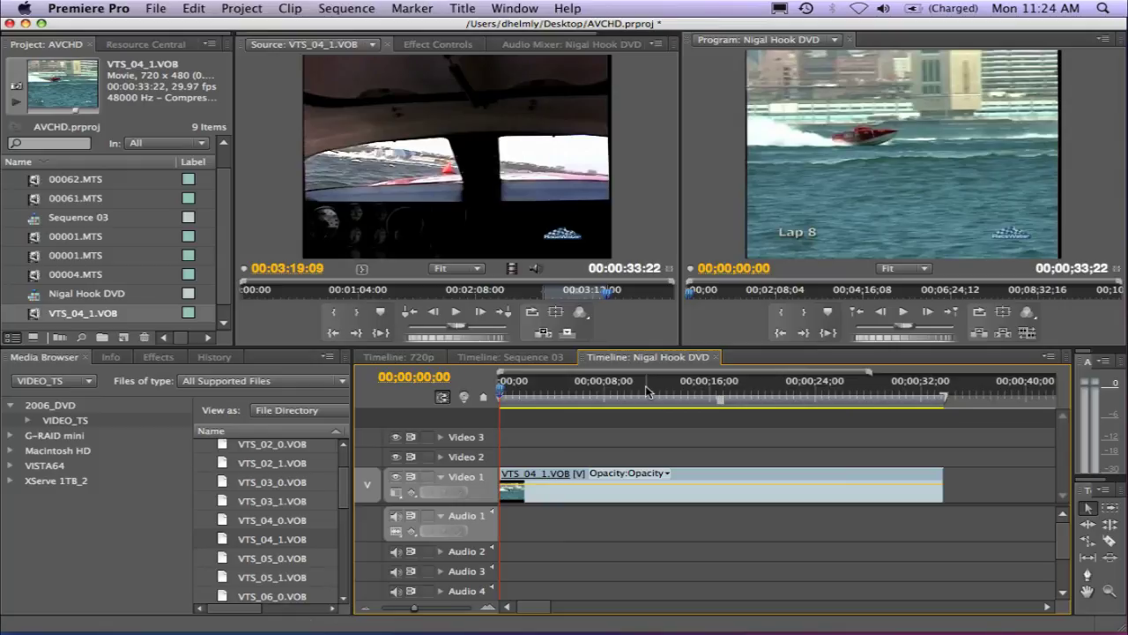
left_click_drag(645, 388, 559, 390)
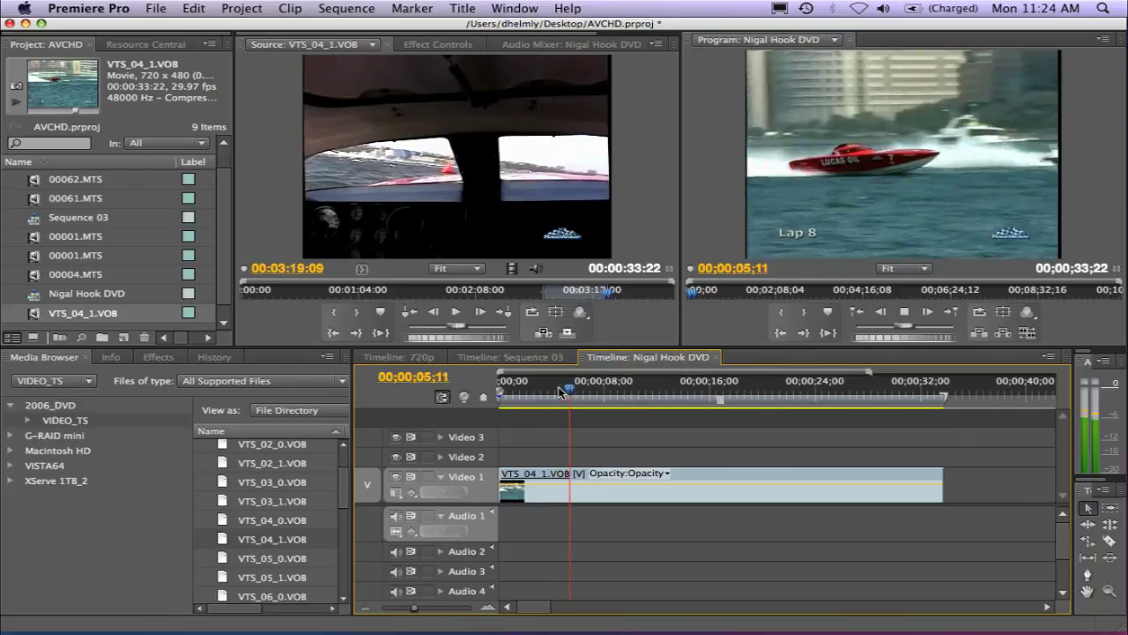
key("space")
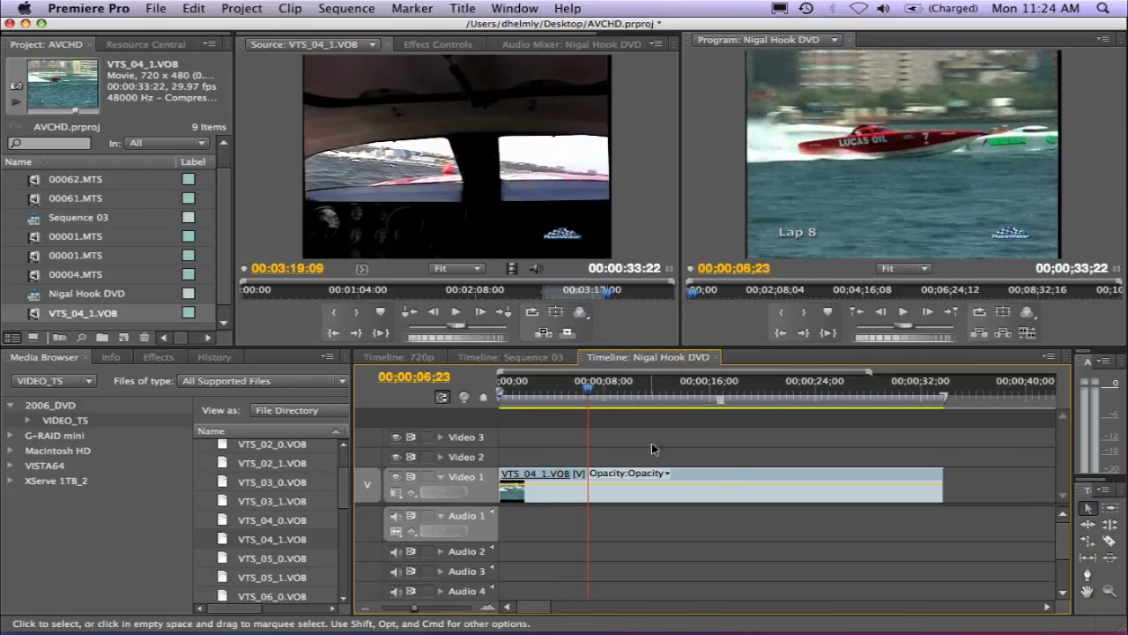
mouse_move(800, 496)
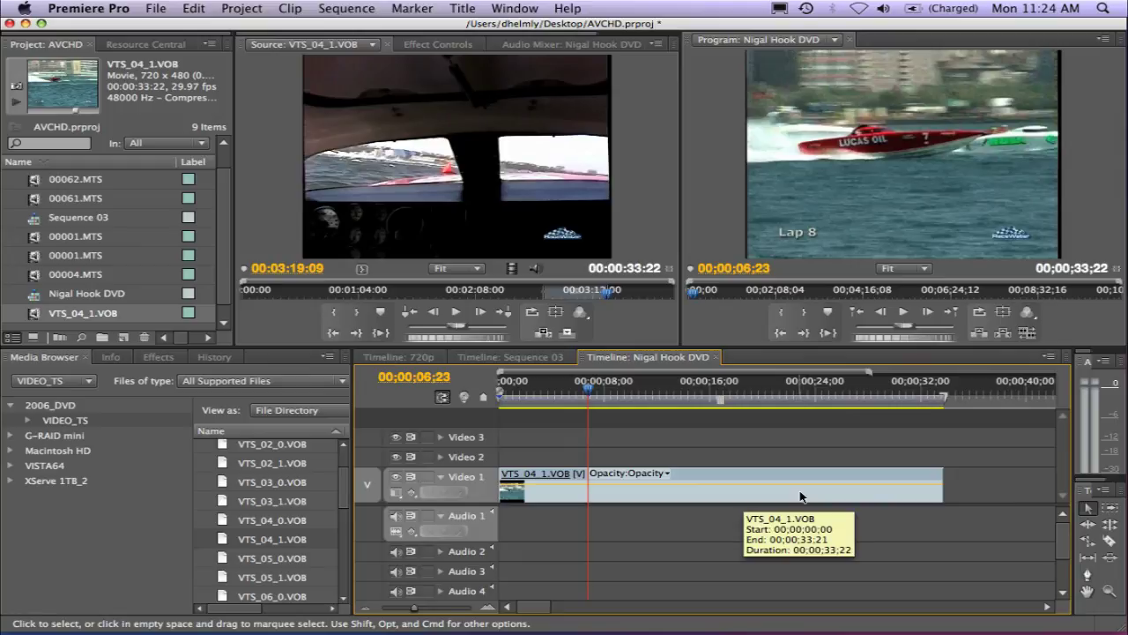